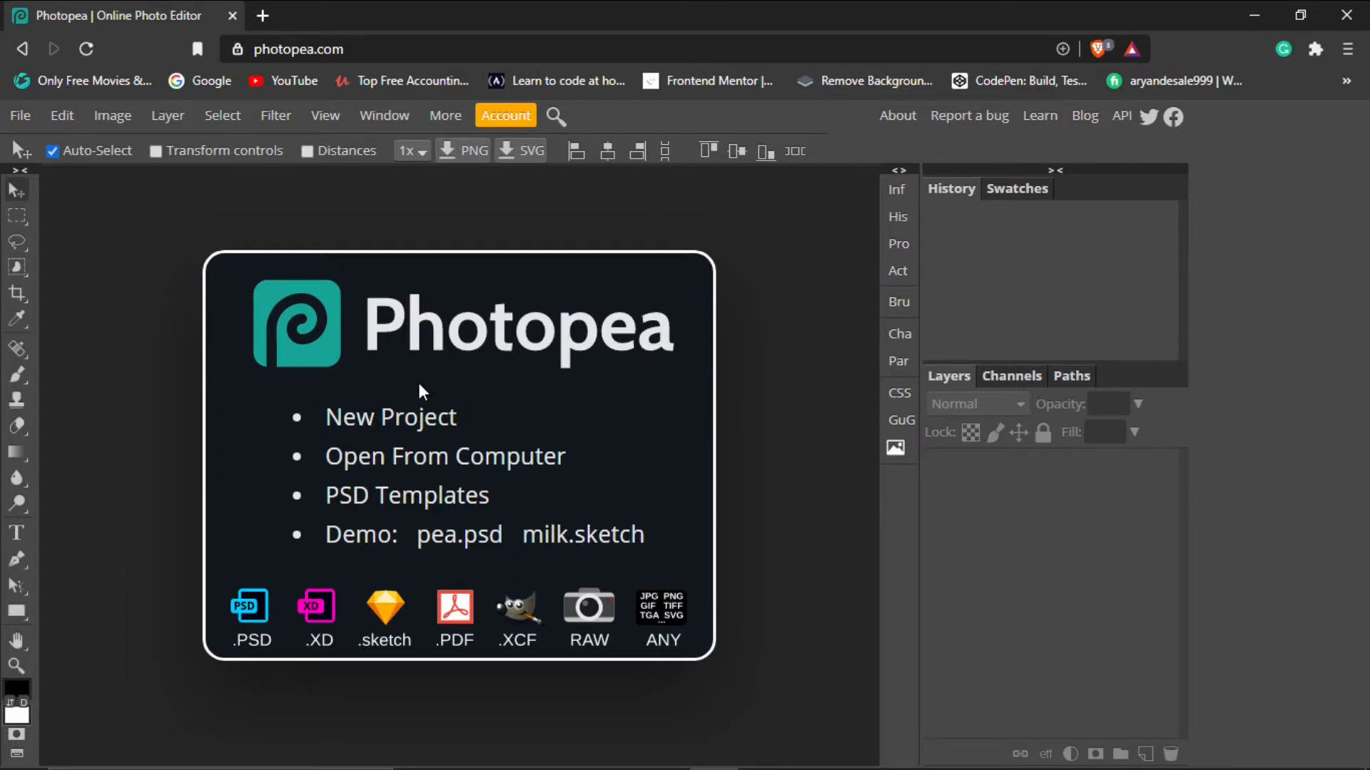
left_click(22, 112)
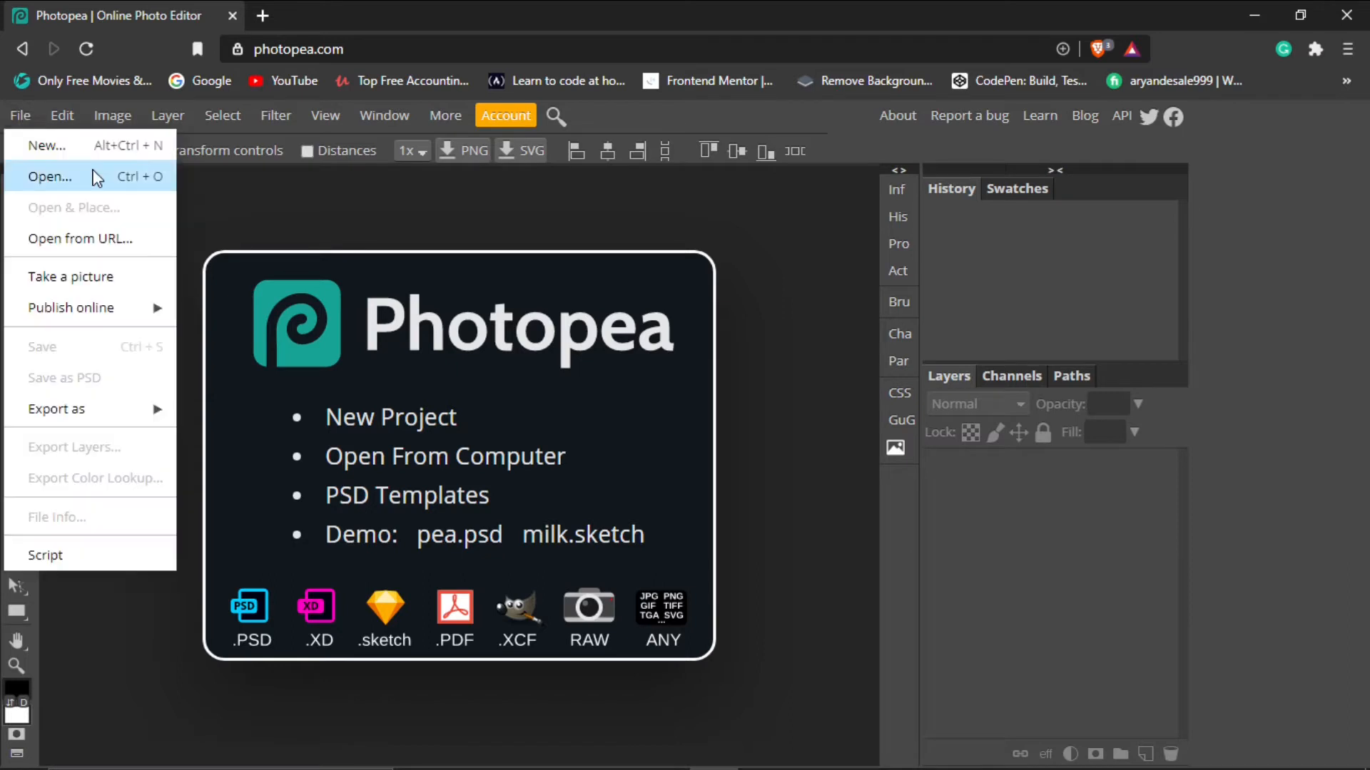
left_click(507, 456)
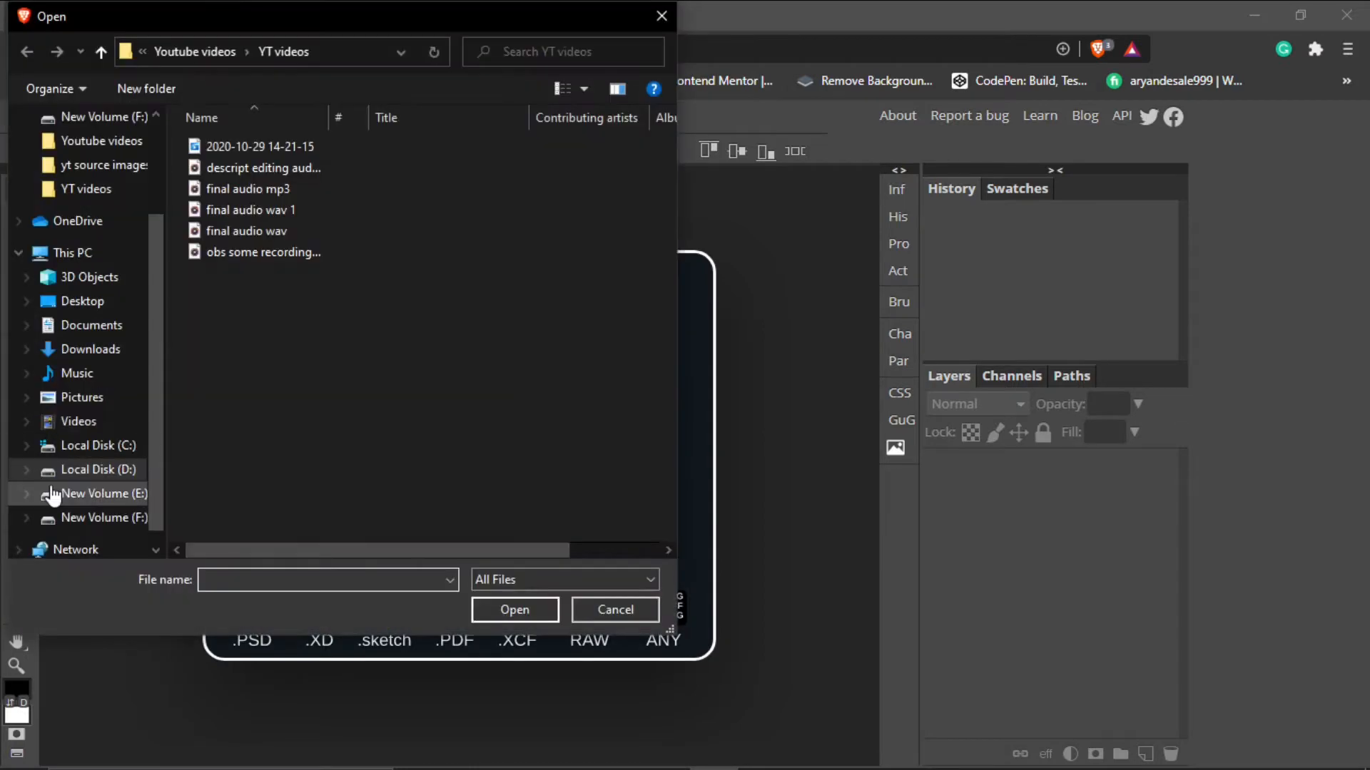
left_click(674, 14)
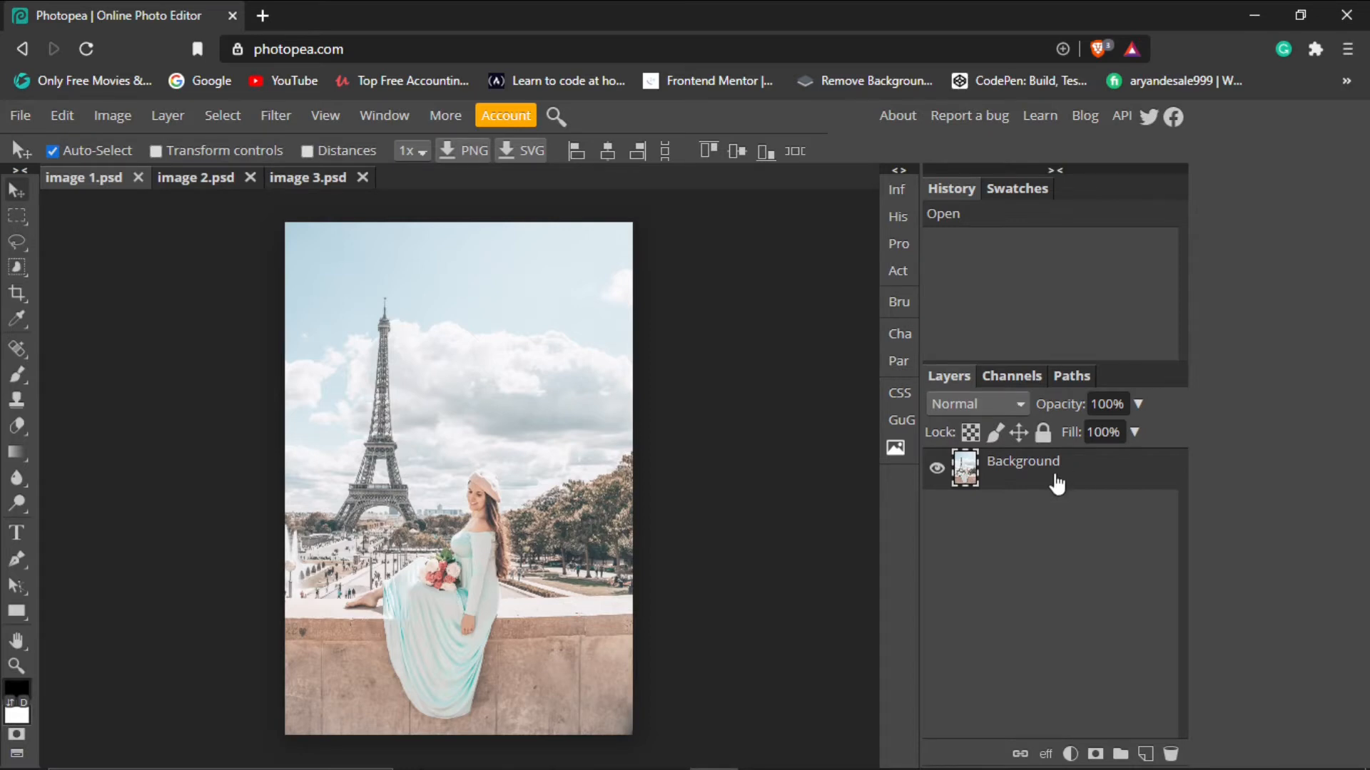
Duplicate the Background layer of image 1.psd
key("ctrl+j")
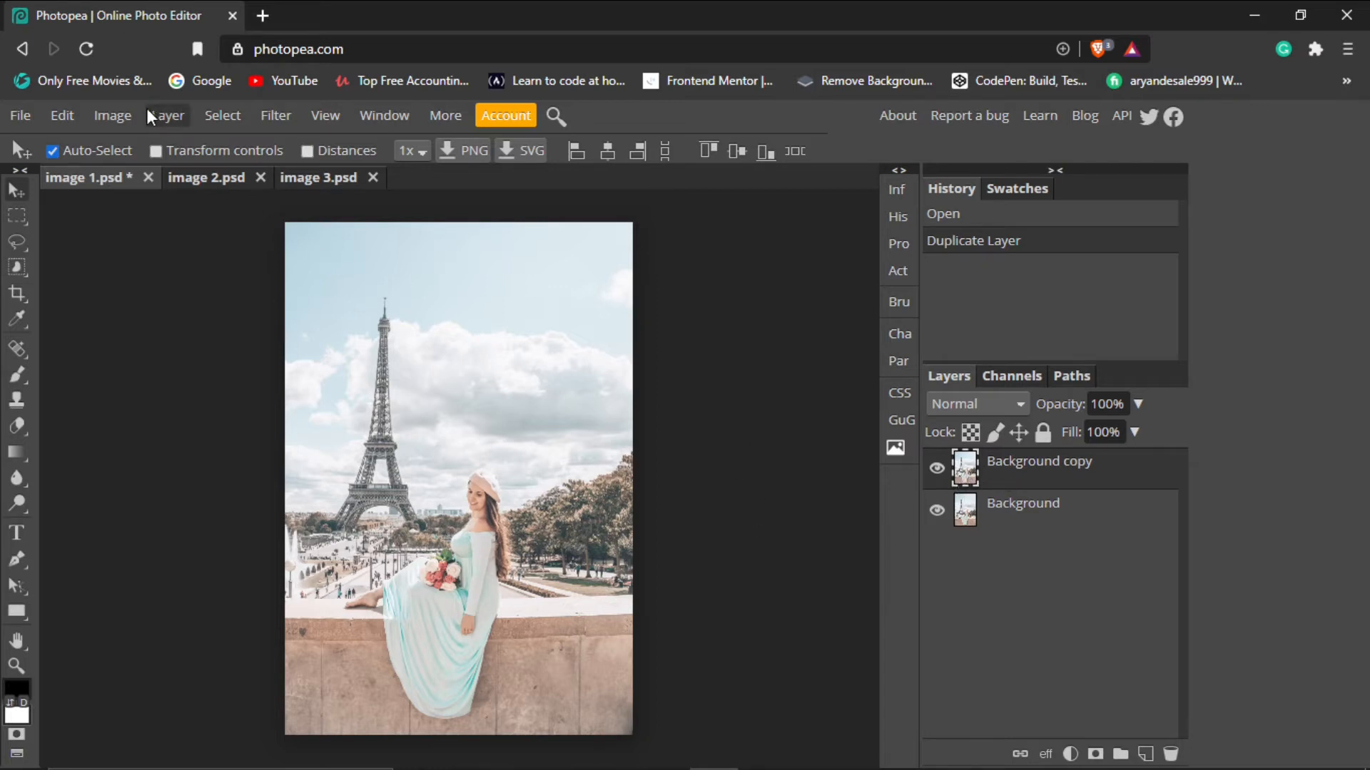
left_click(112, 115)
mouse_move(198, 156)
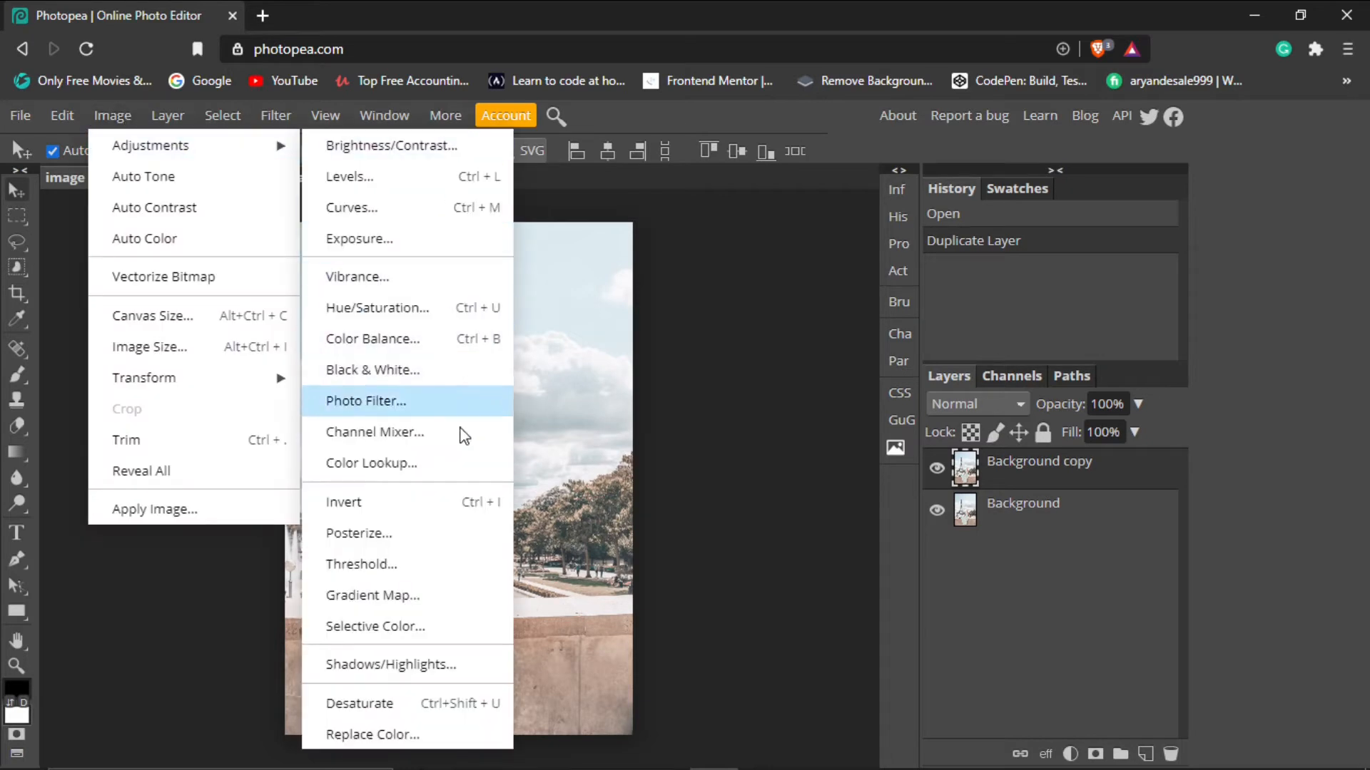
left_click(704, 372)
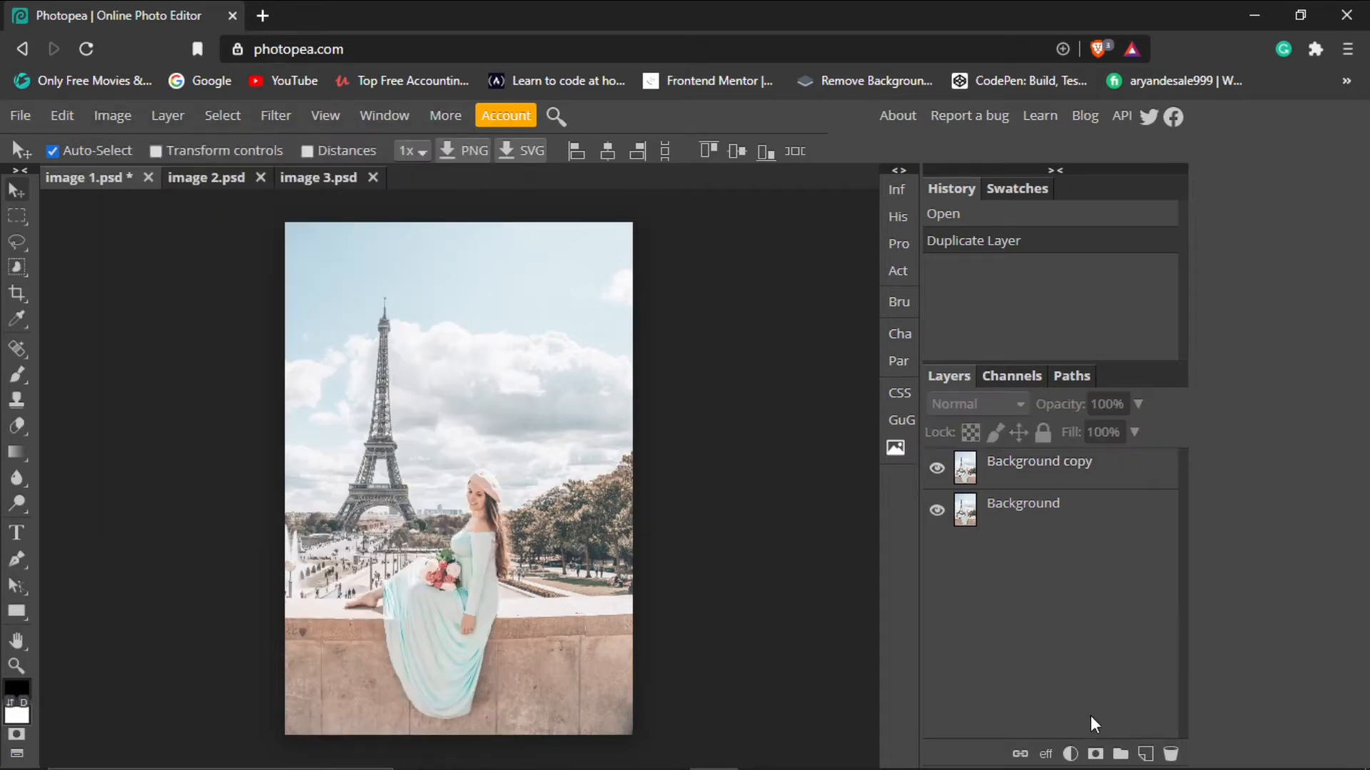
Add a Brightness/Contrast adjustment layer above the photo layers and set brightness to -17 and contrast to -7
left_click(1070, 752)
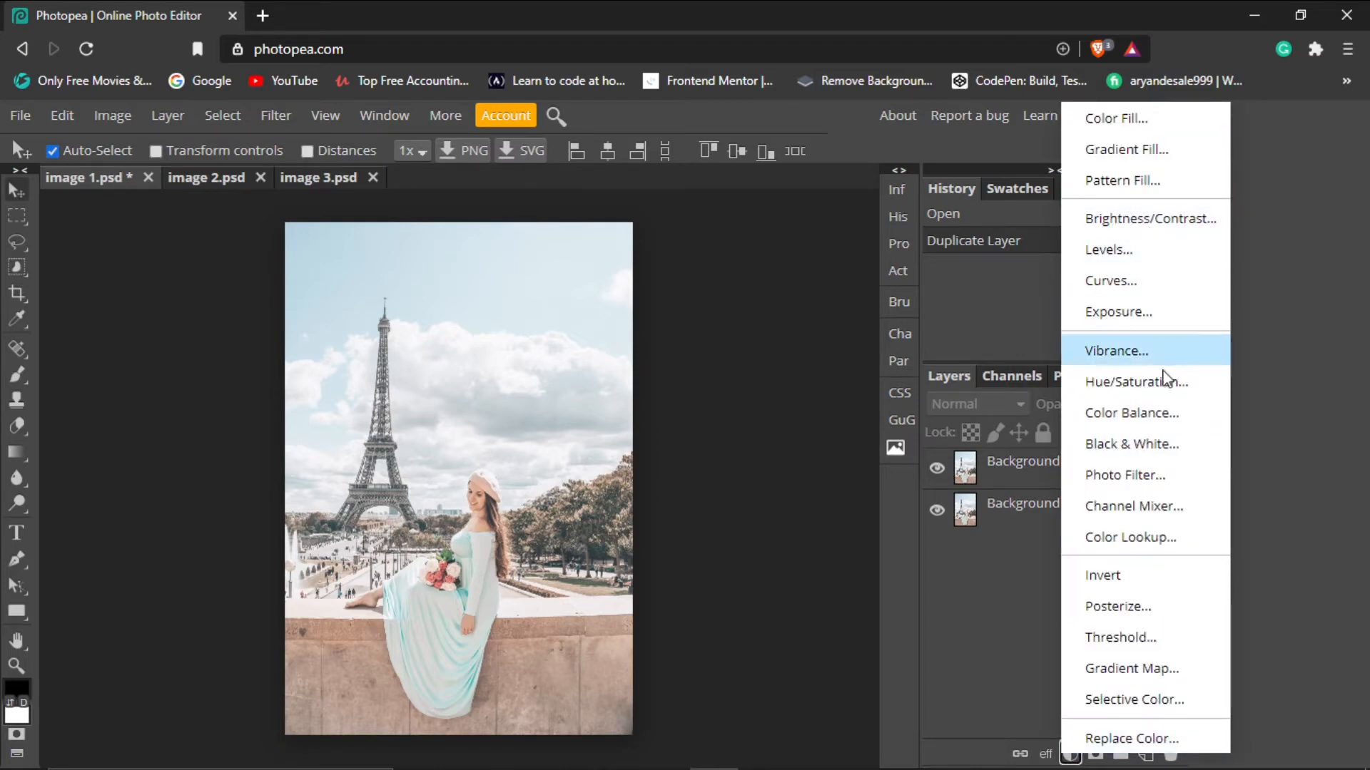
left_click(1190, 223)
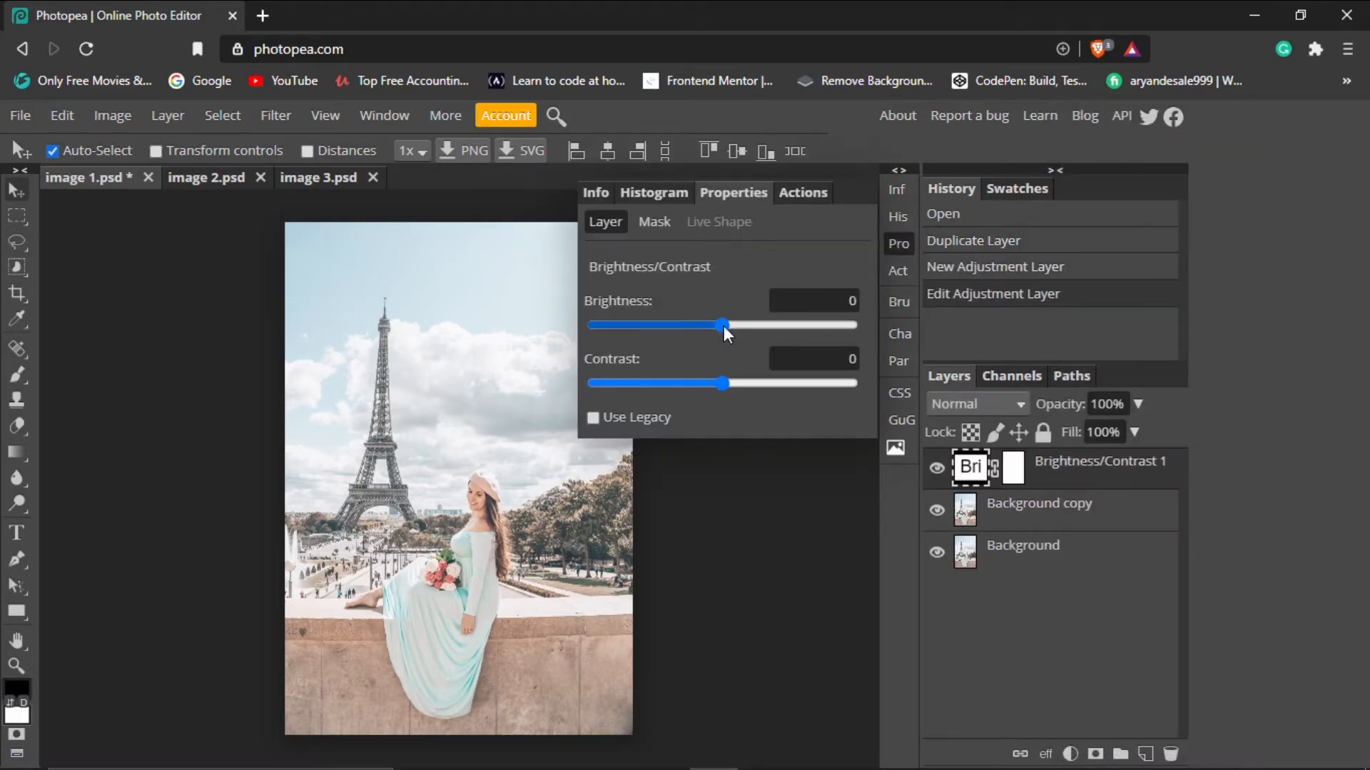
left_click_drag(719, 324, 709, 324)
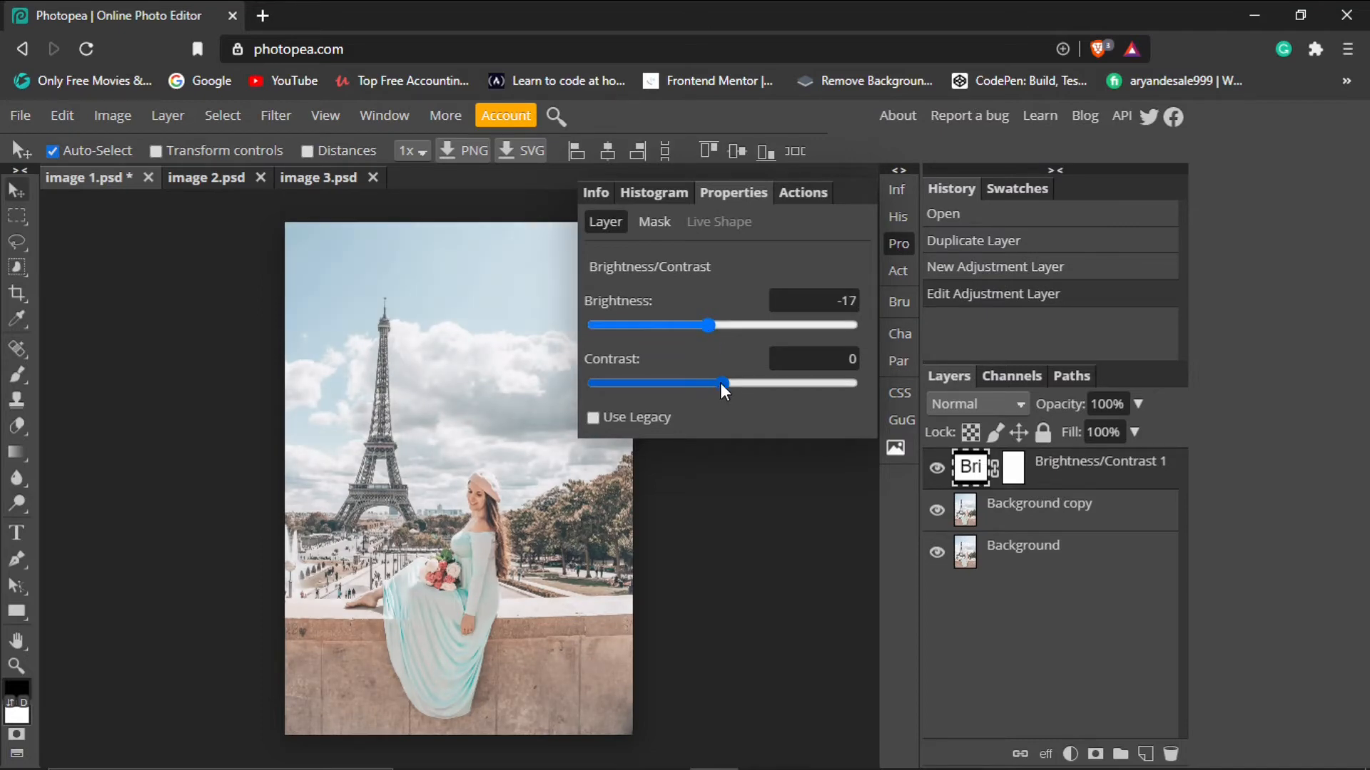
left_click_drag(720, 382, 713, 378)
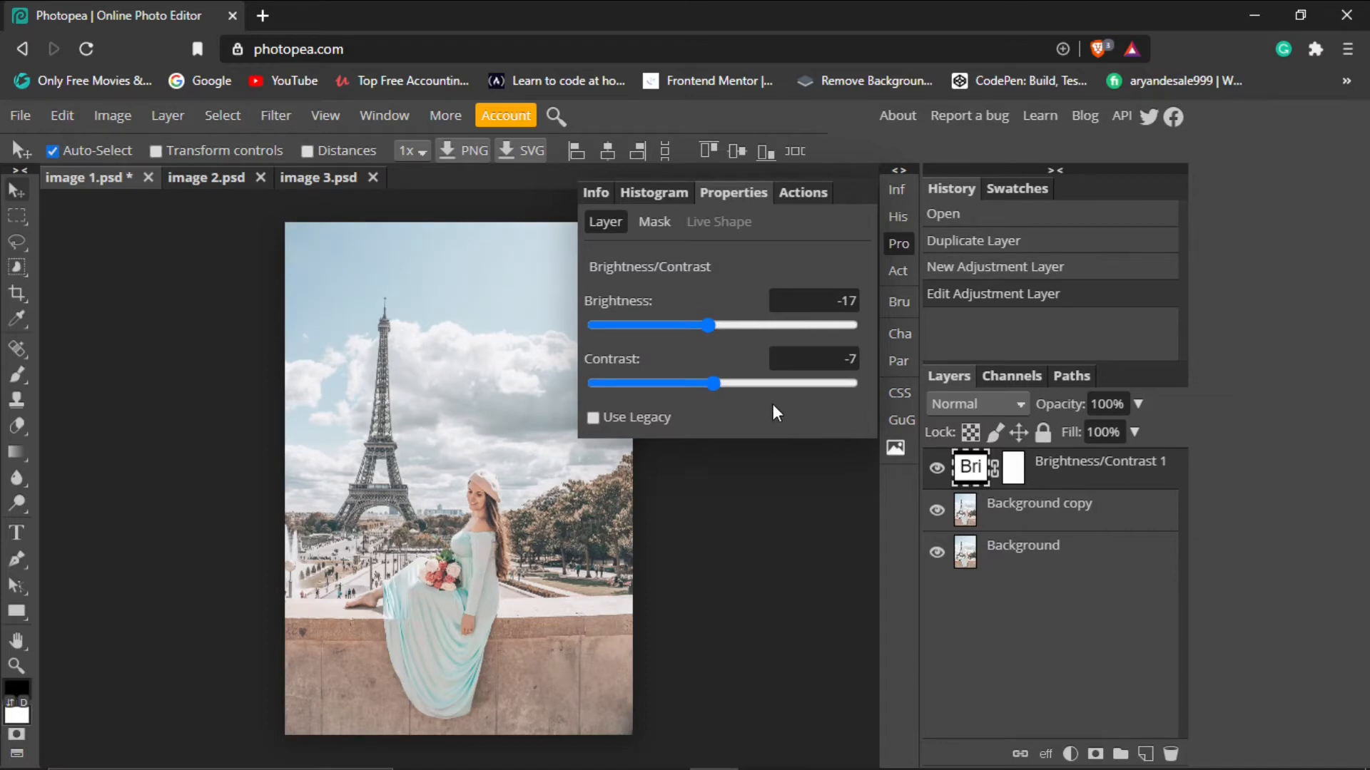
left_click(899, 243)
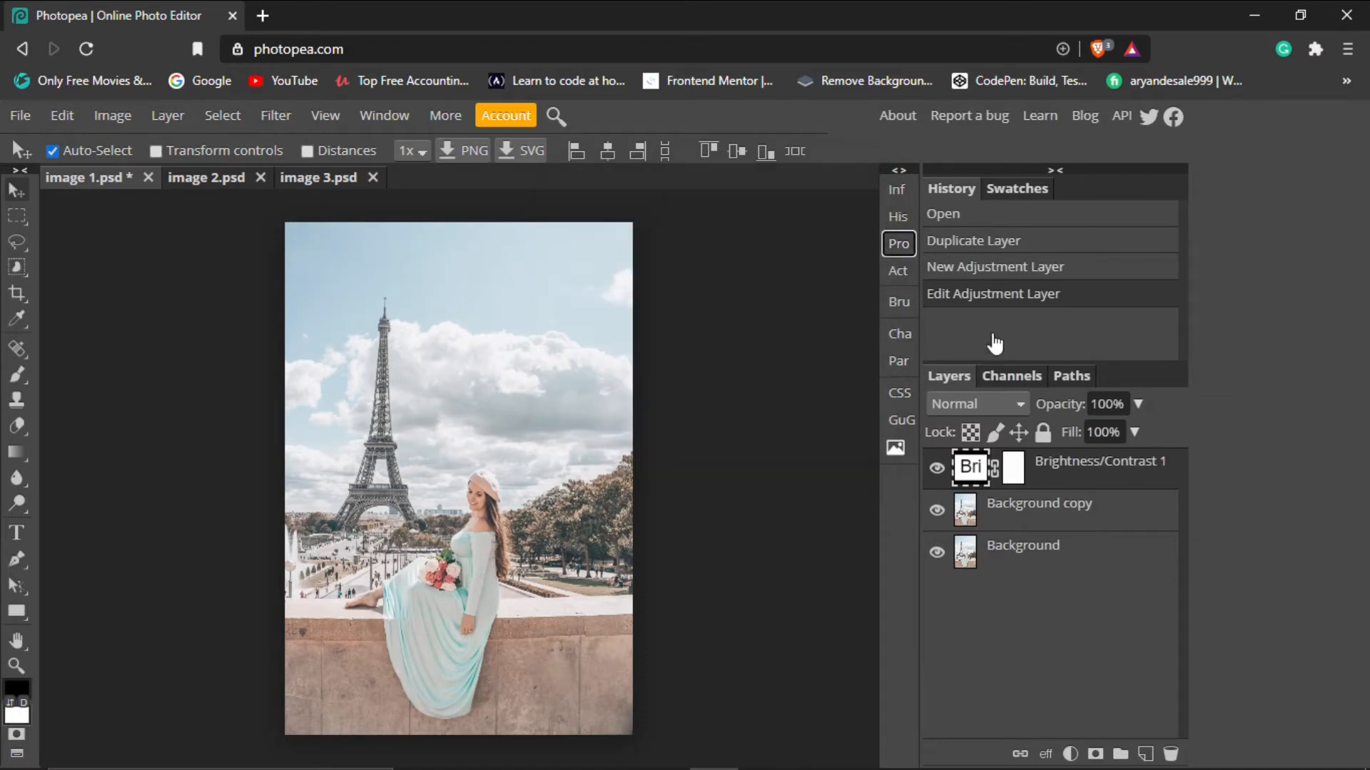
Add a Levels adjustment layer and set the RGB input black point to 45 and the midtone value to 1.35
left_click(1072, 754)
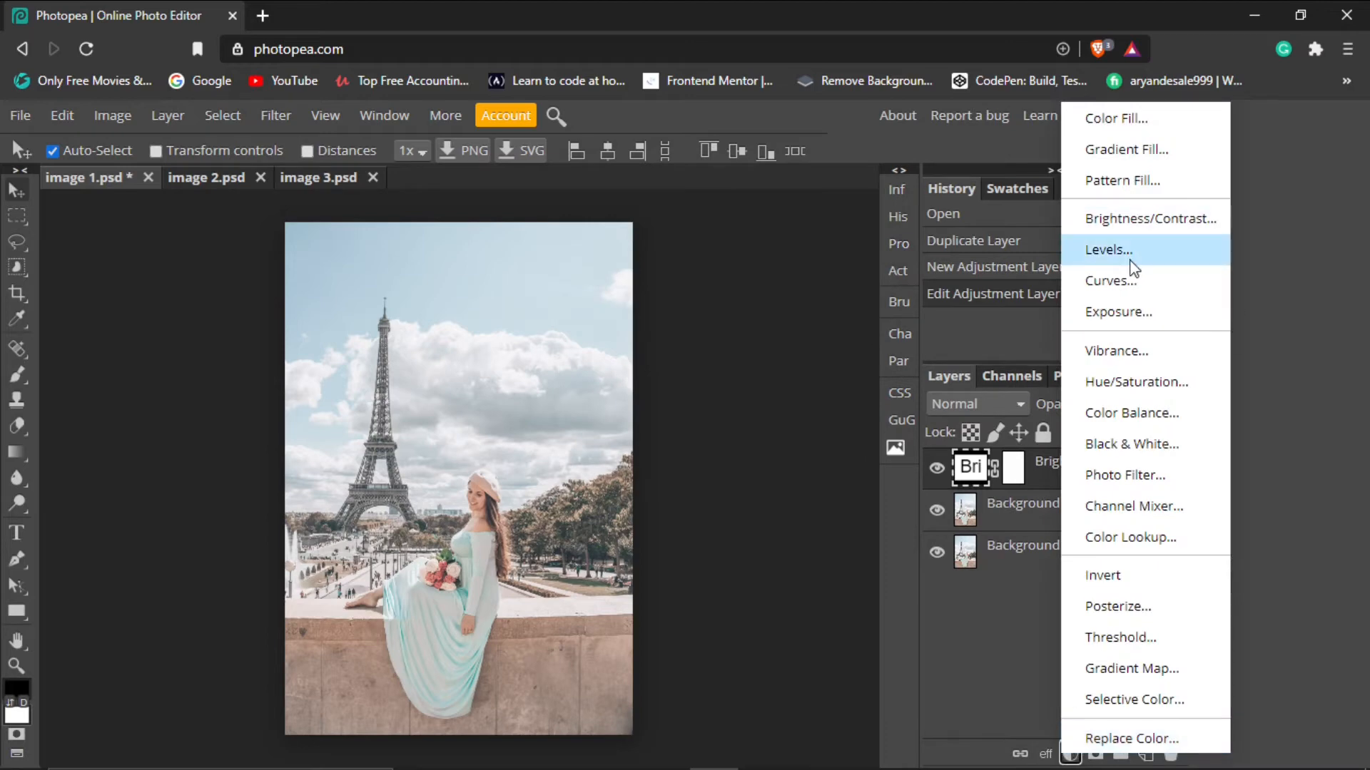
left_click(1110, 251)
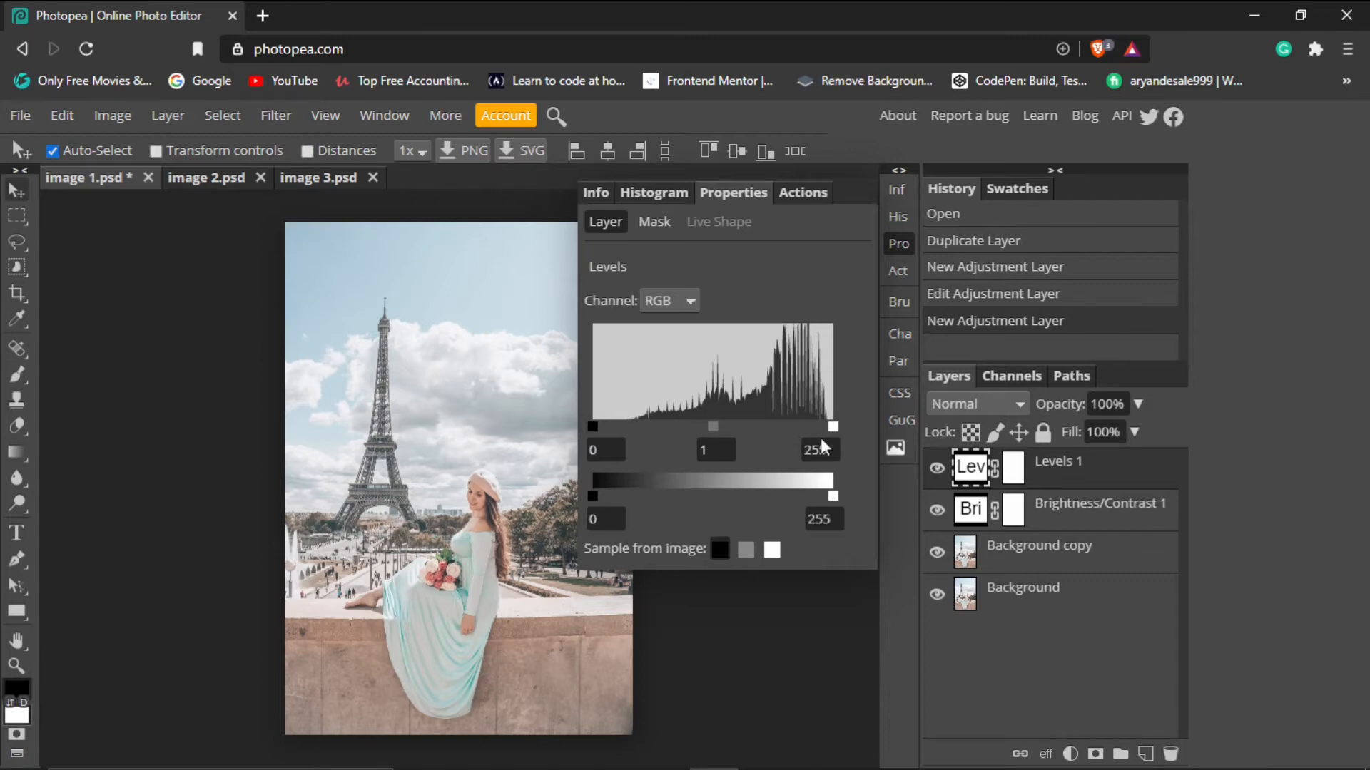
left_click_drag(593, 427, 610, 429)
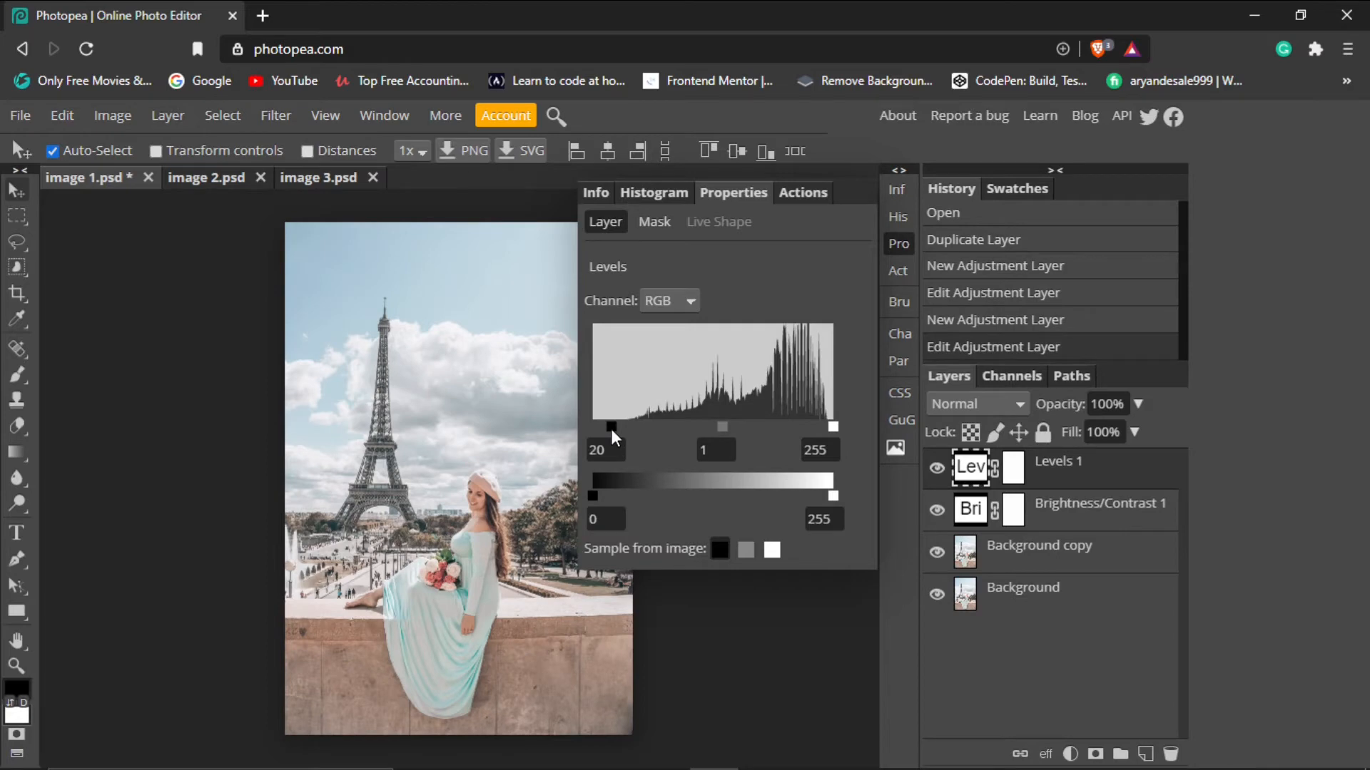
left_click_drag(611, 430, 634, 429)
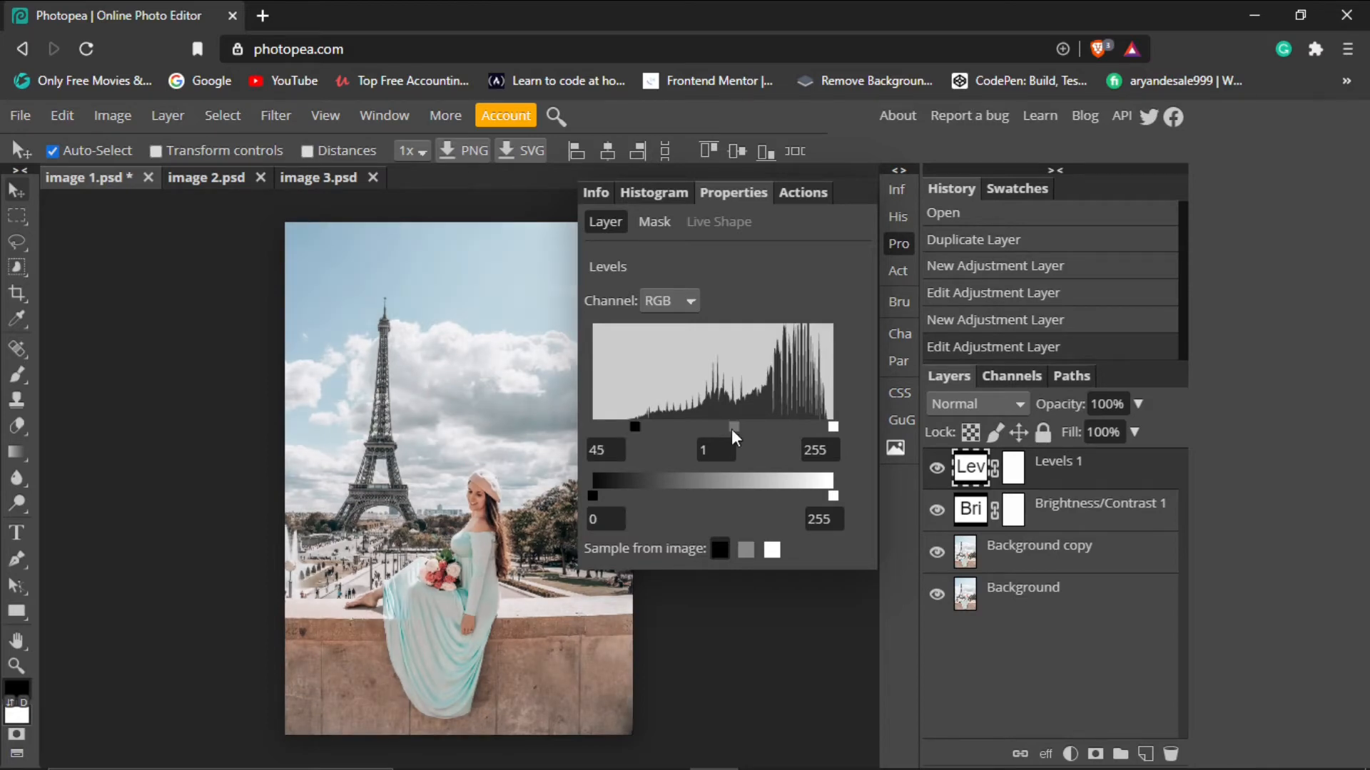
left_click_drag(734, 429, 722, 429)
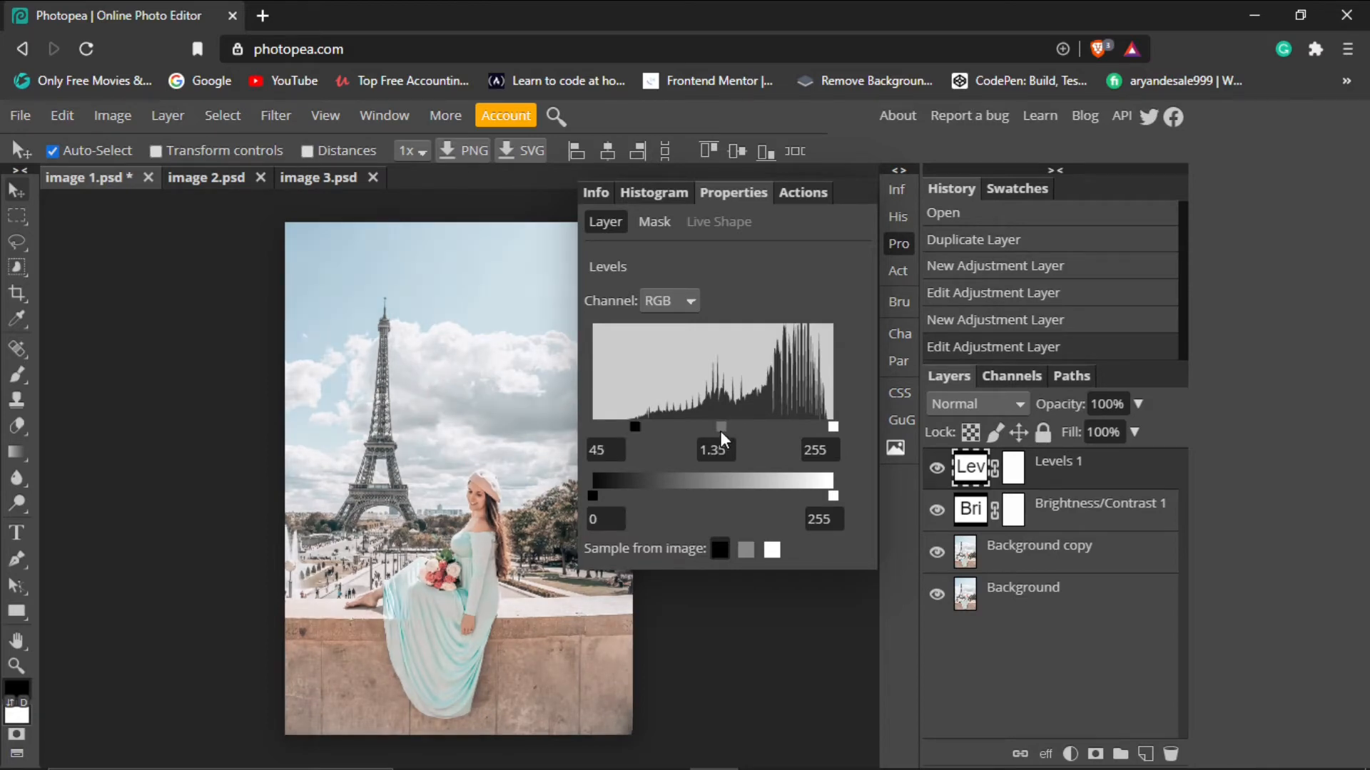
left_click(898, 244)
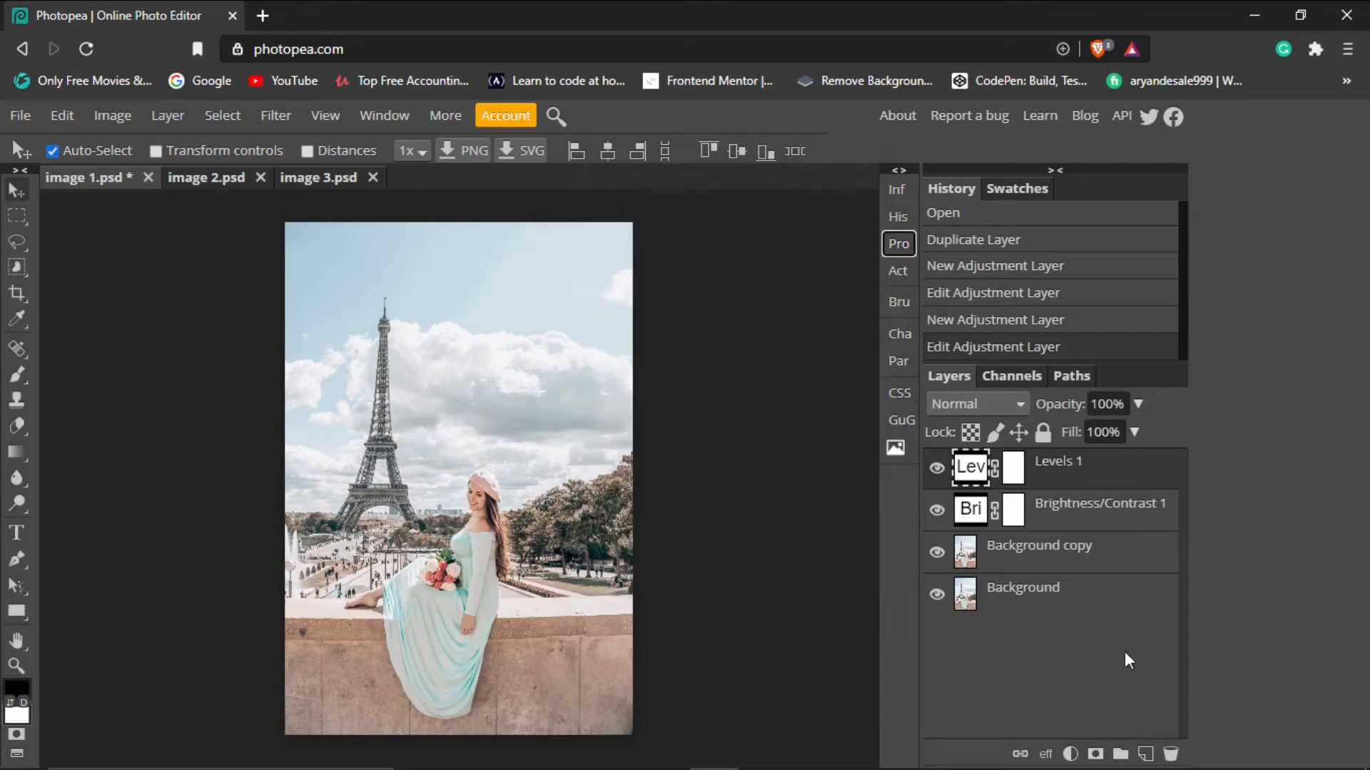
Add a Vibrance adjustment layer on top of the stack and set its vibrance to 100
left_click(1071, 752)
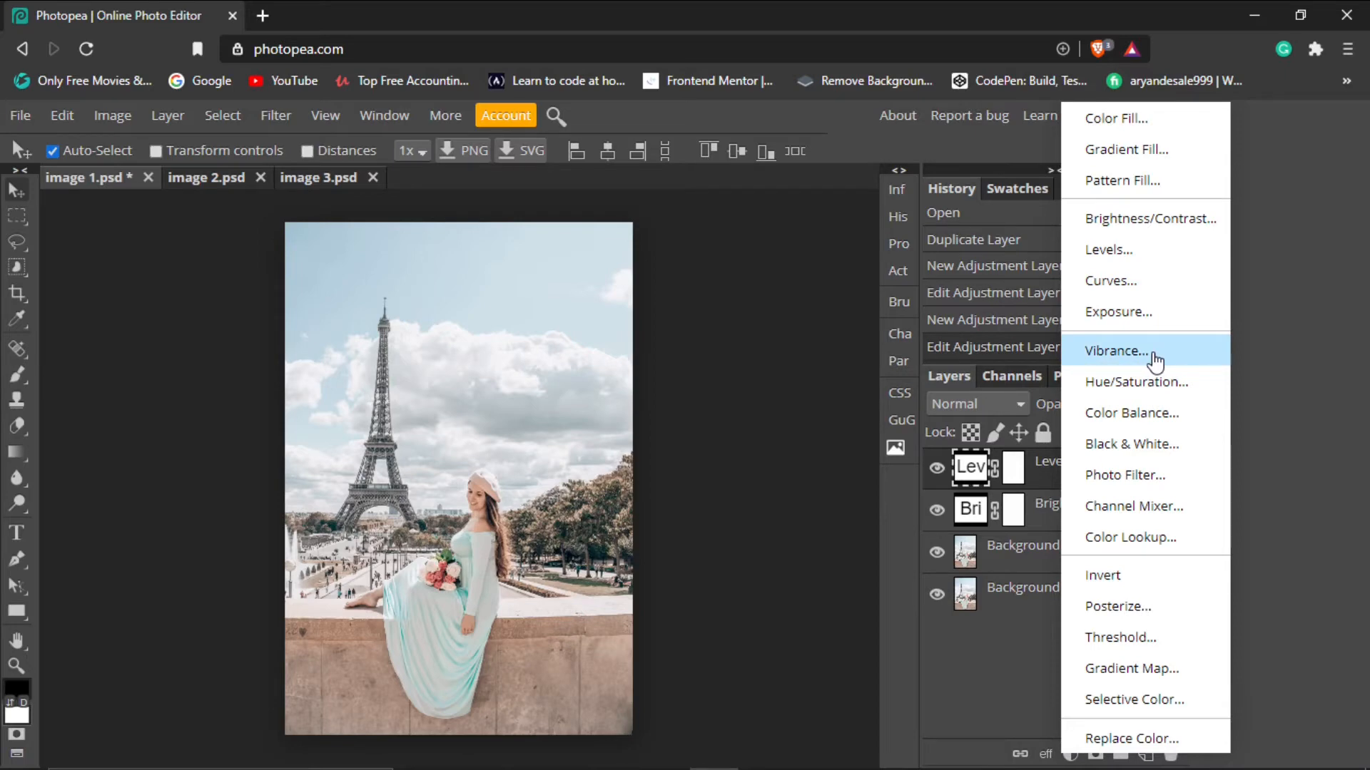
key("Return")
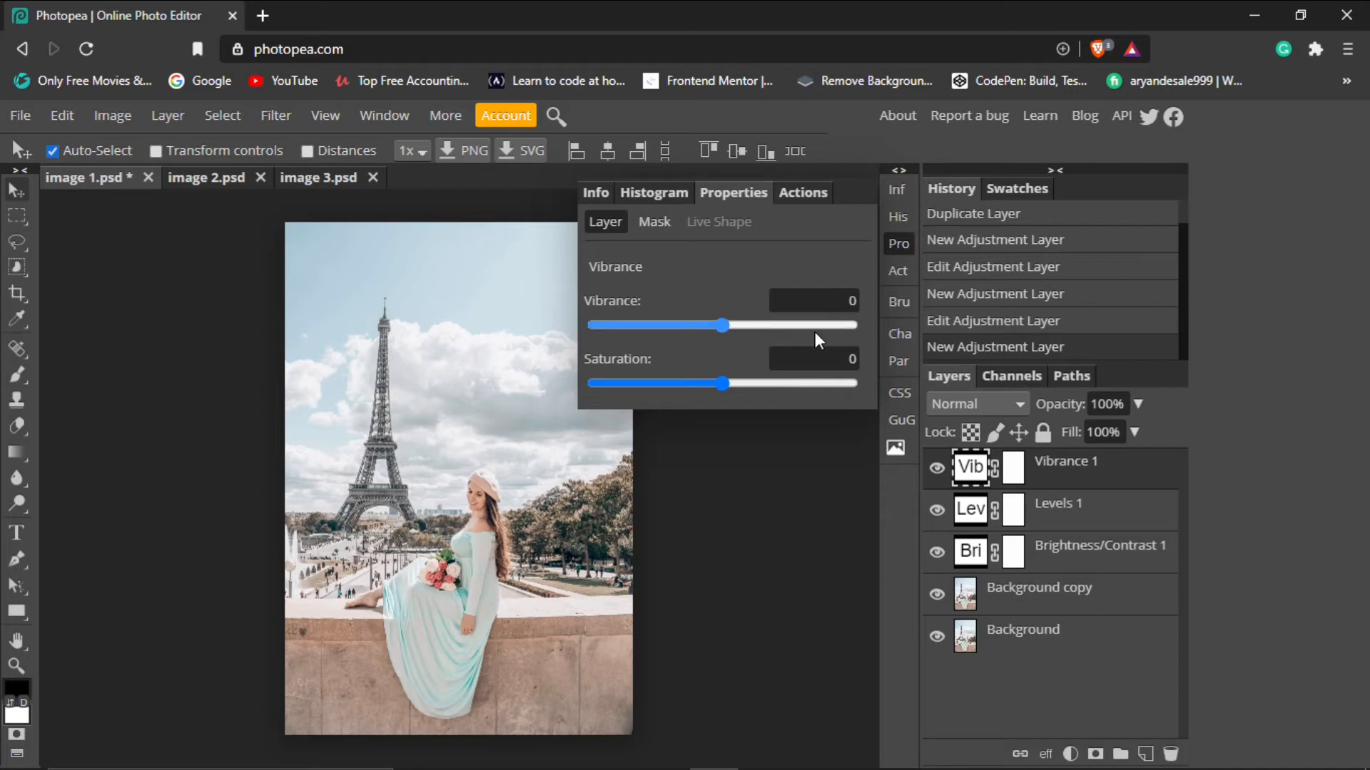
left_click_drag(814, 332, 859, 333)
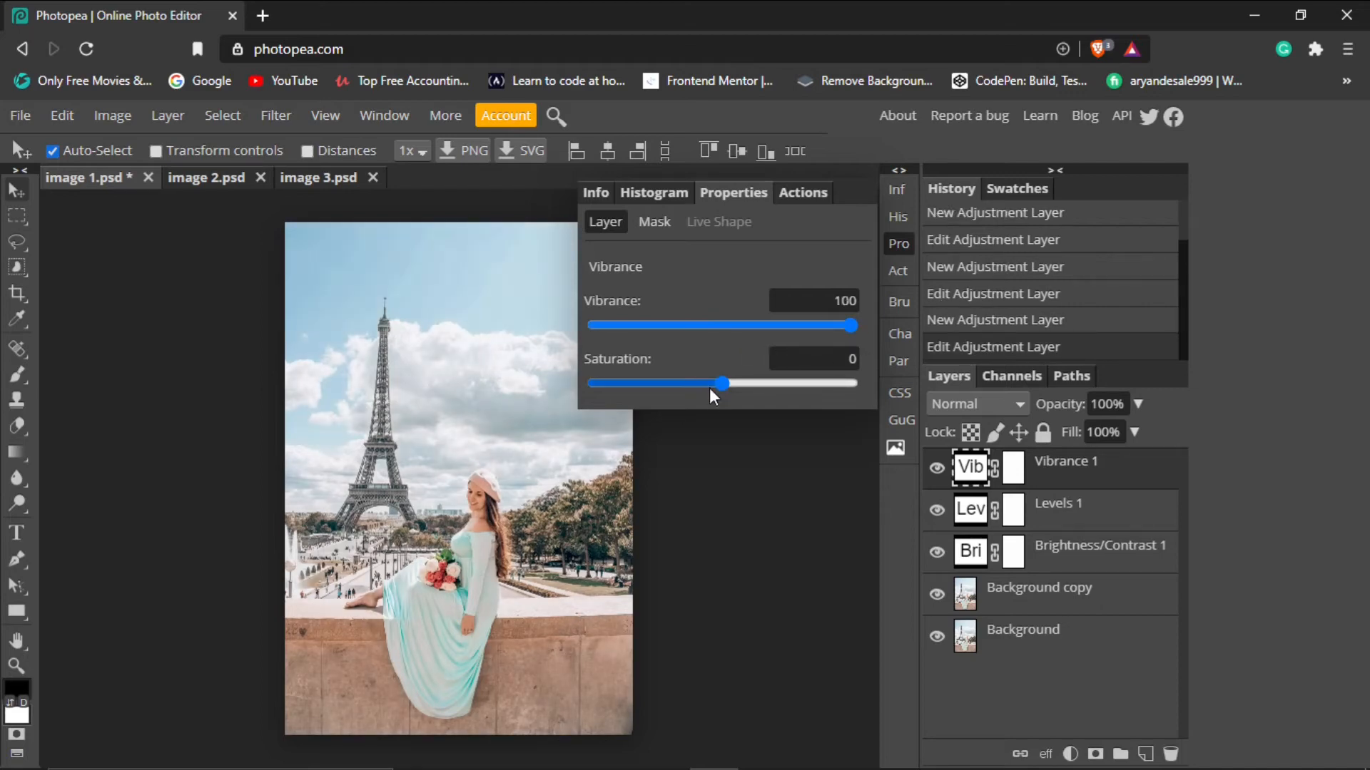
Add a Hue/Saturation adjustment layer and set saturation to 15 and lightness to 8 for the Master range
left_click(1070, 754)
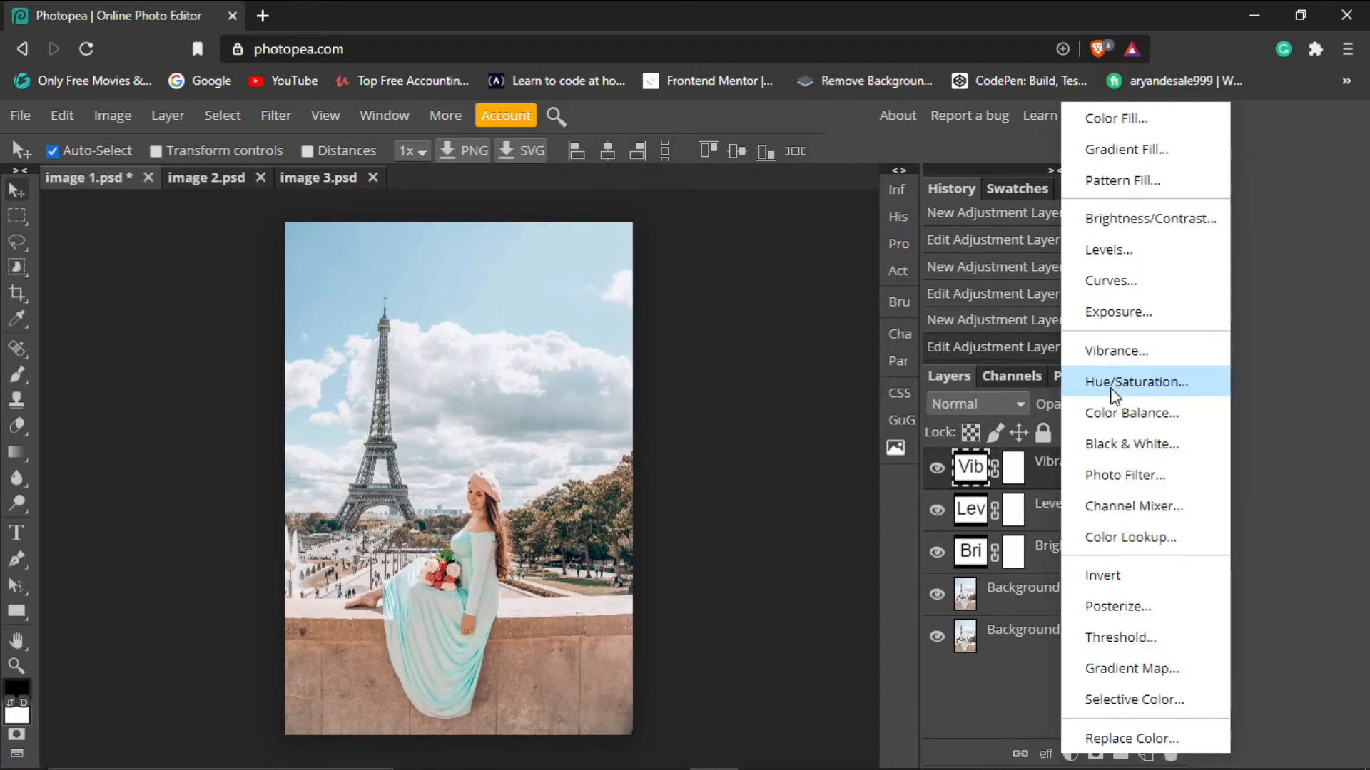
key("Return")
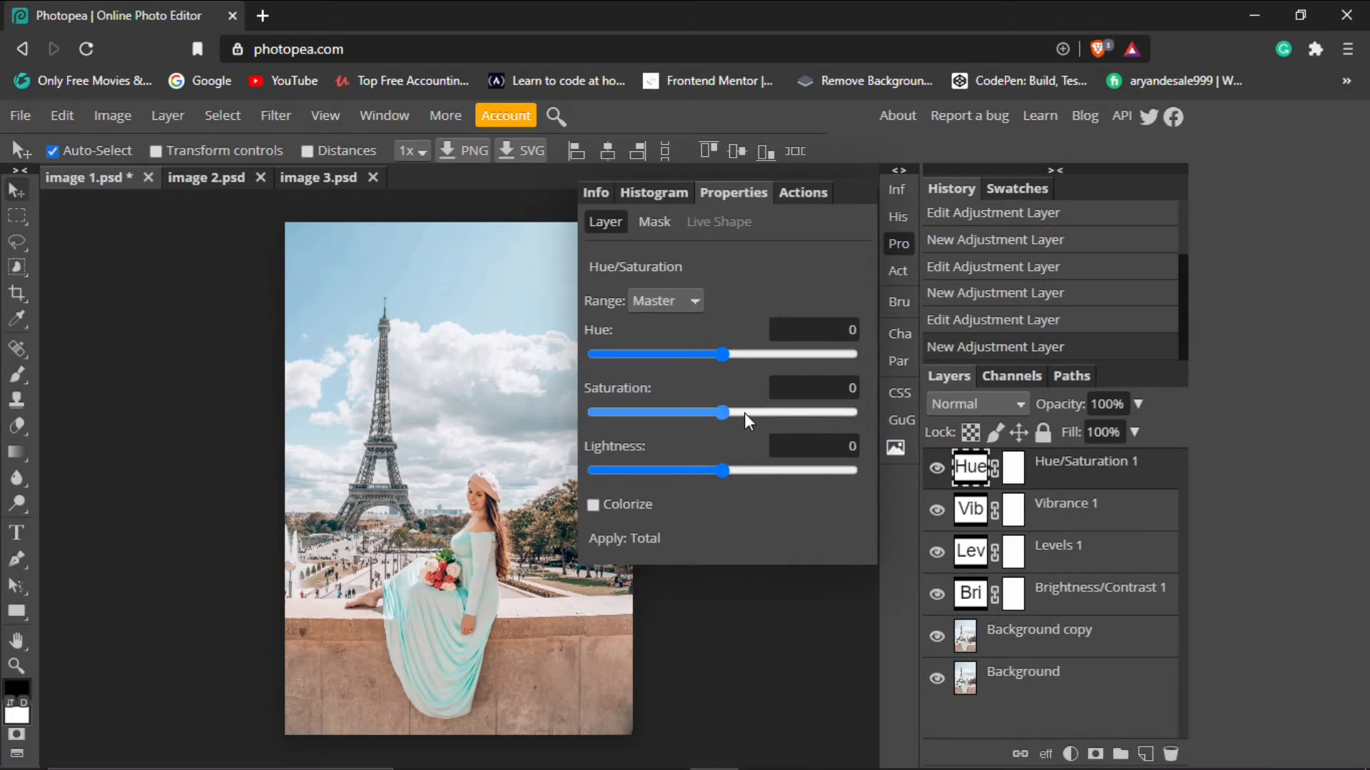
left_click_drag(744, 413, 742, 413)
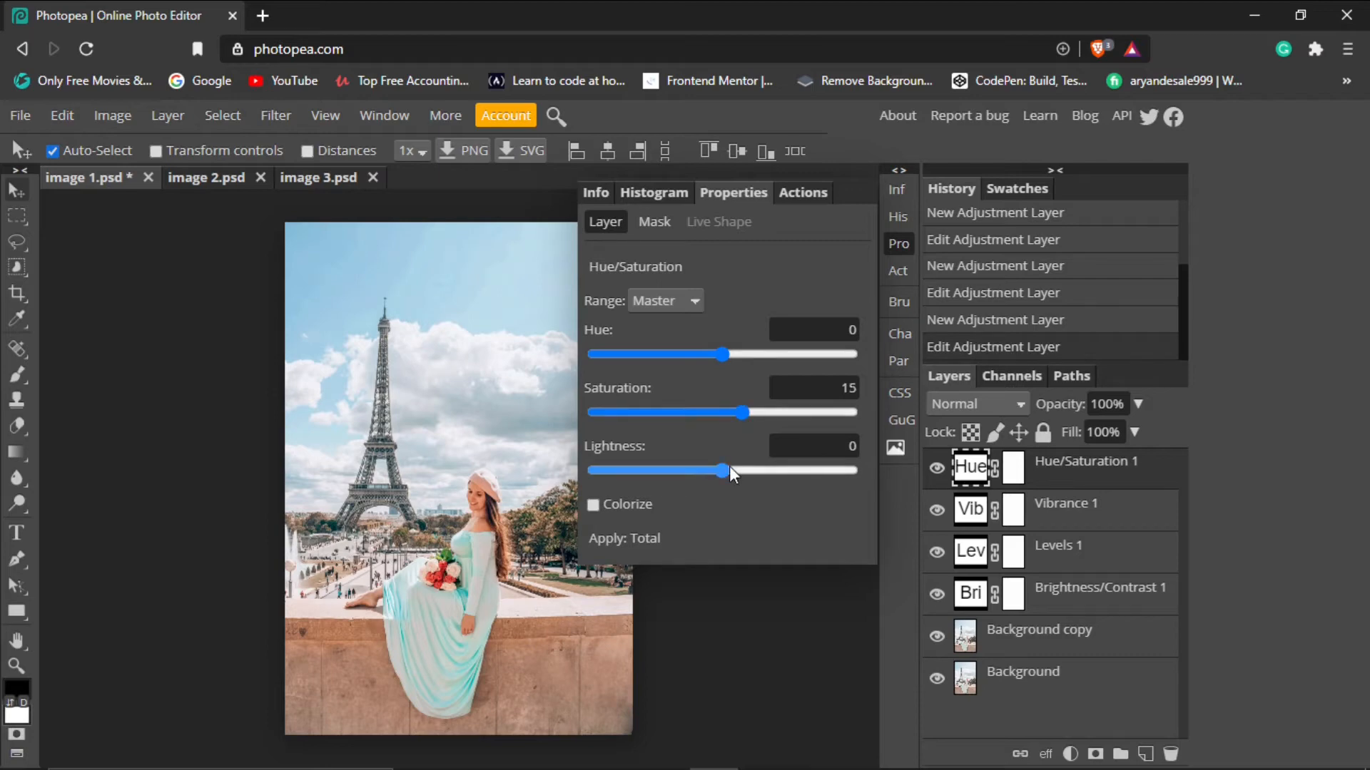
left_click_drag(729, 466, 733, 469)
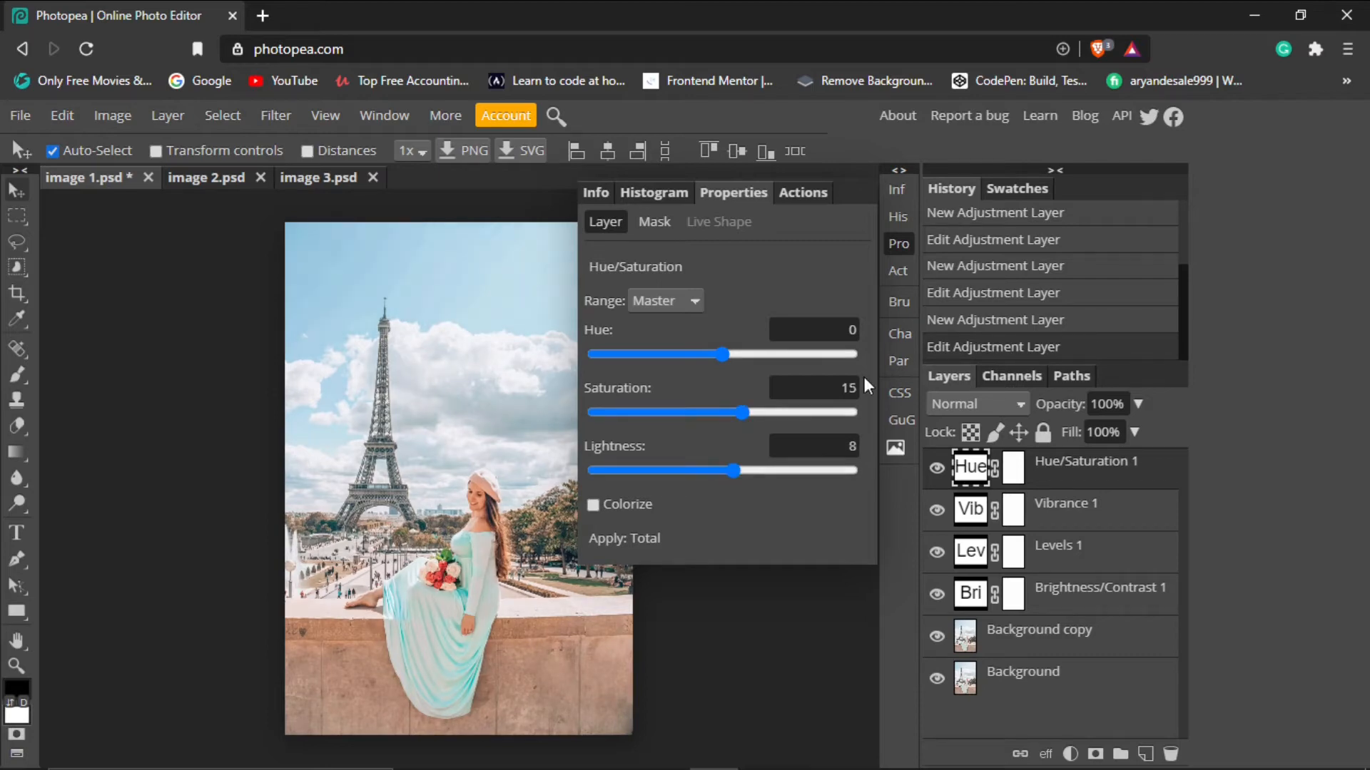
left_click(899, 250)
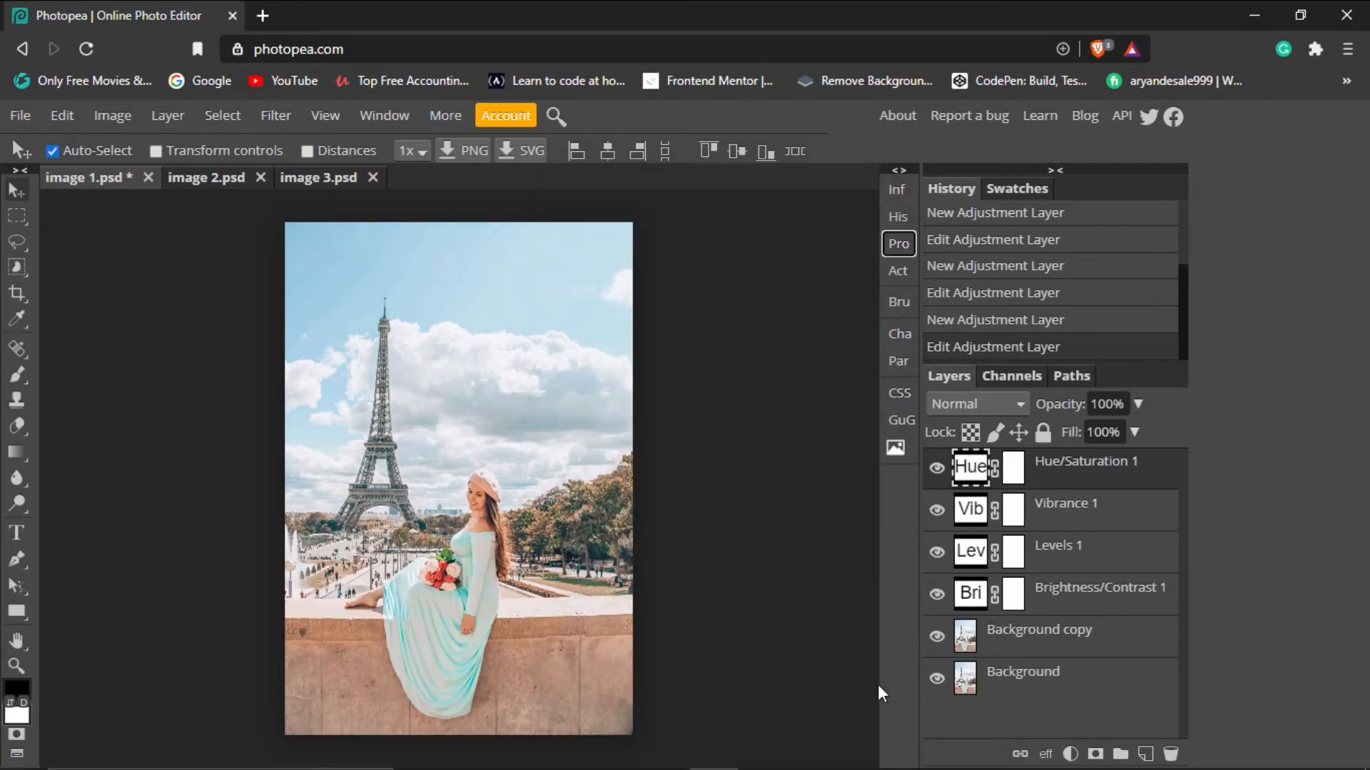
Compare the edited photo with the original by showing only the Background layer and restoring the other layers' visibility
left_click(937, 681, "alt")
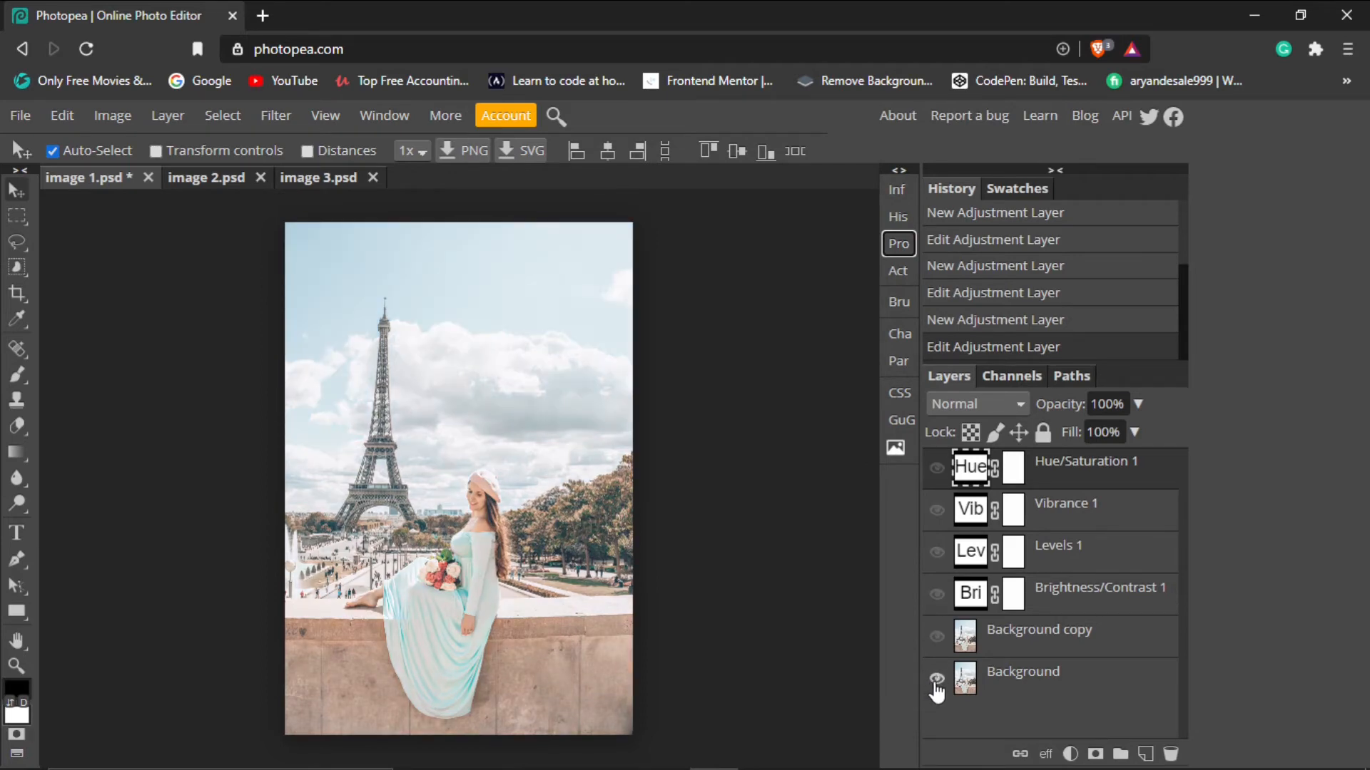
left_click(937, 681, "alt")
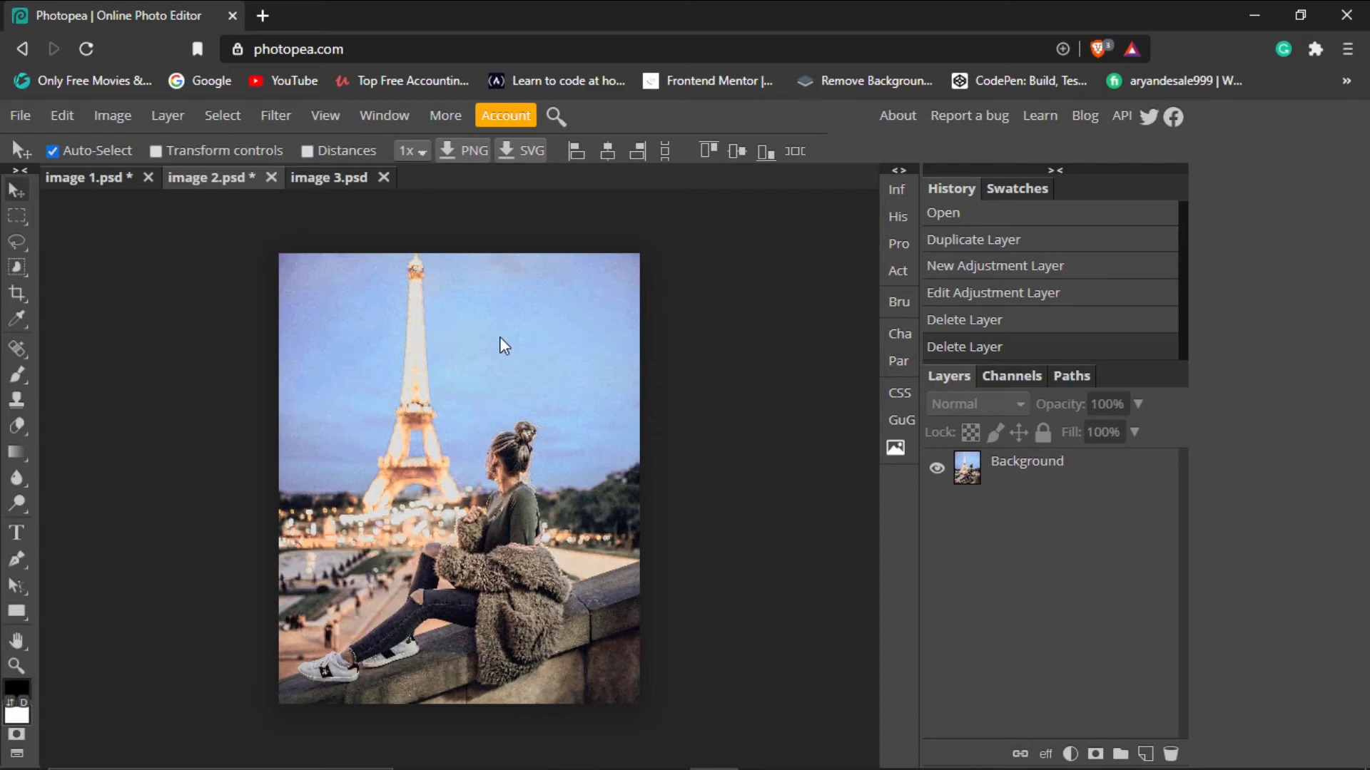
Duplicate the Background layer of image 2.psd
left_click(968, 468)
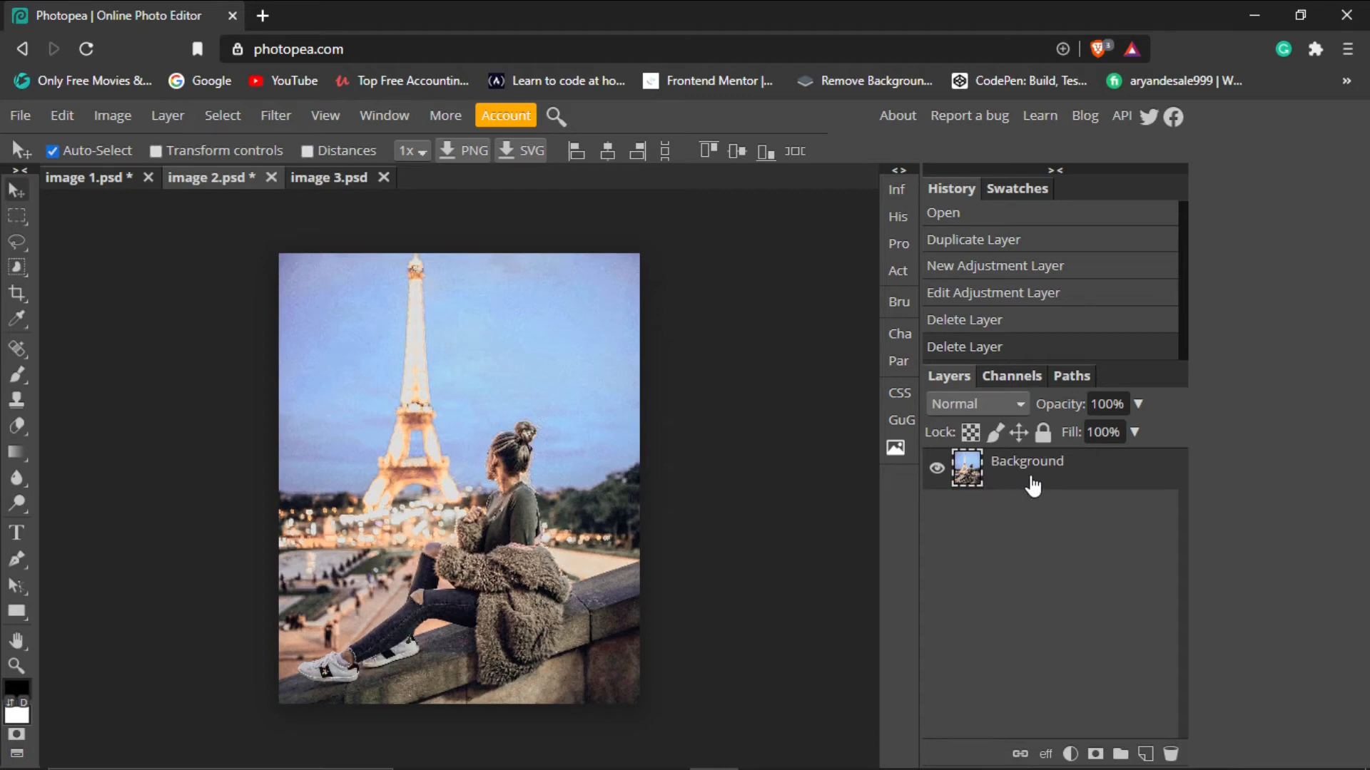
key("ctrl+j")
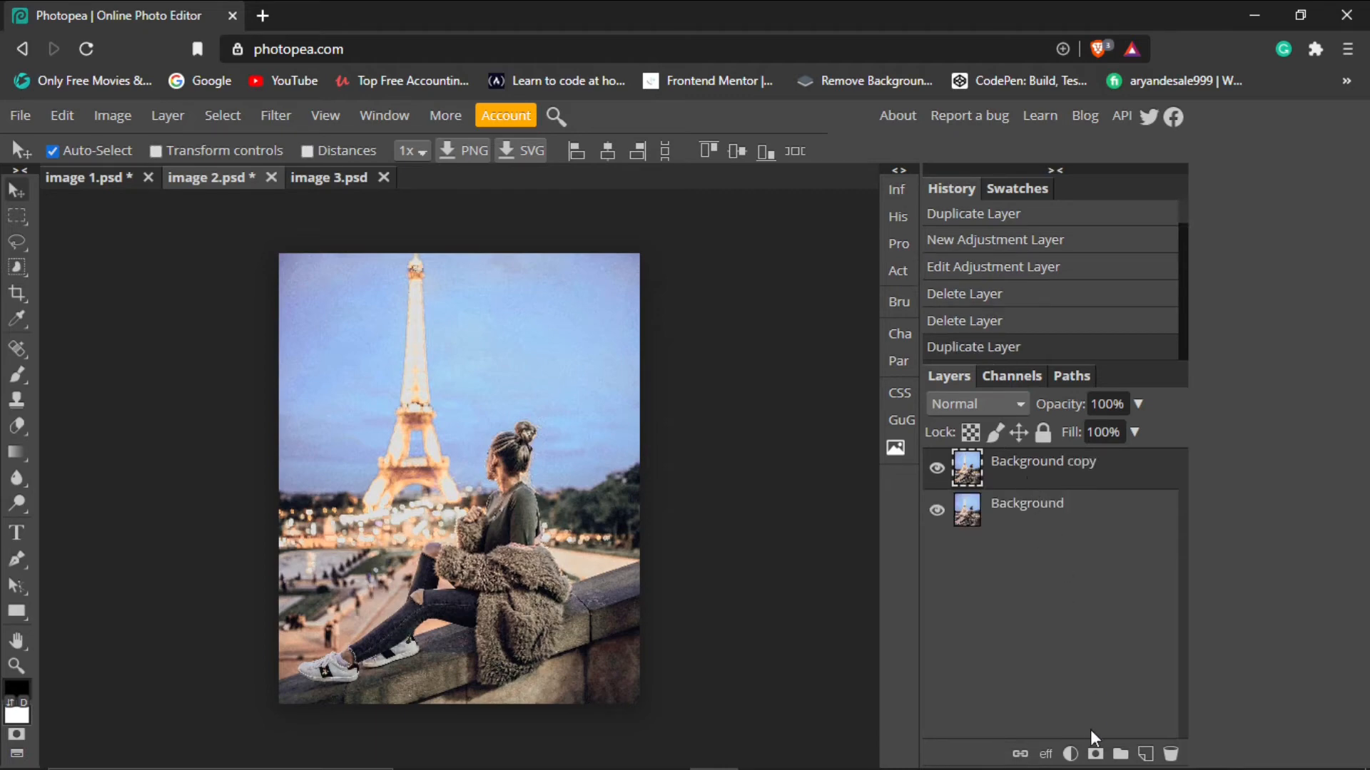
Add a Brightness/Contrast adjustment layer above the Background copy, with brightness 10 and contrast -15
left_click(1078, 750)
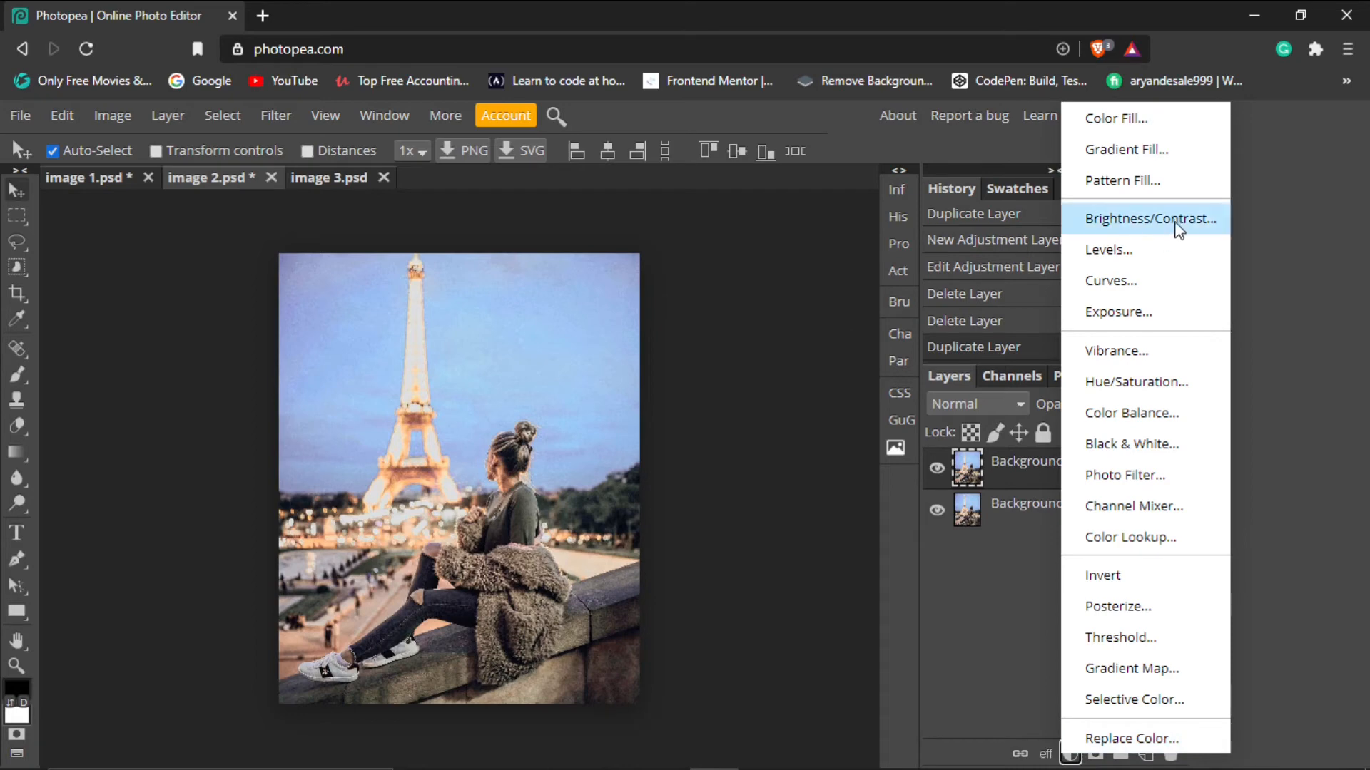
left_click(1005, 612)
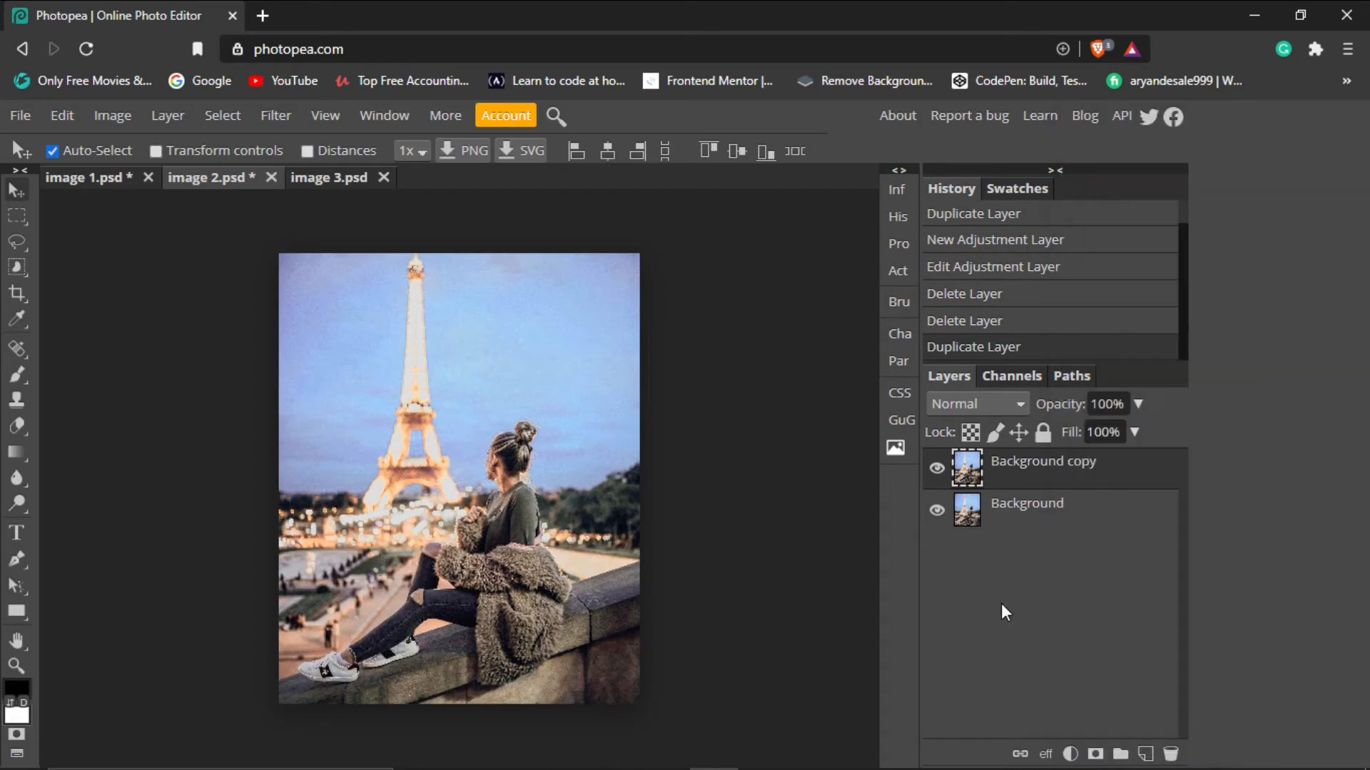
left_click(1070, 754)
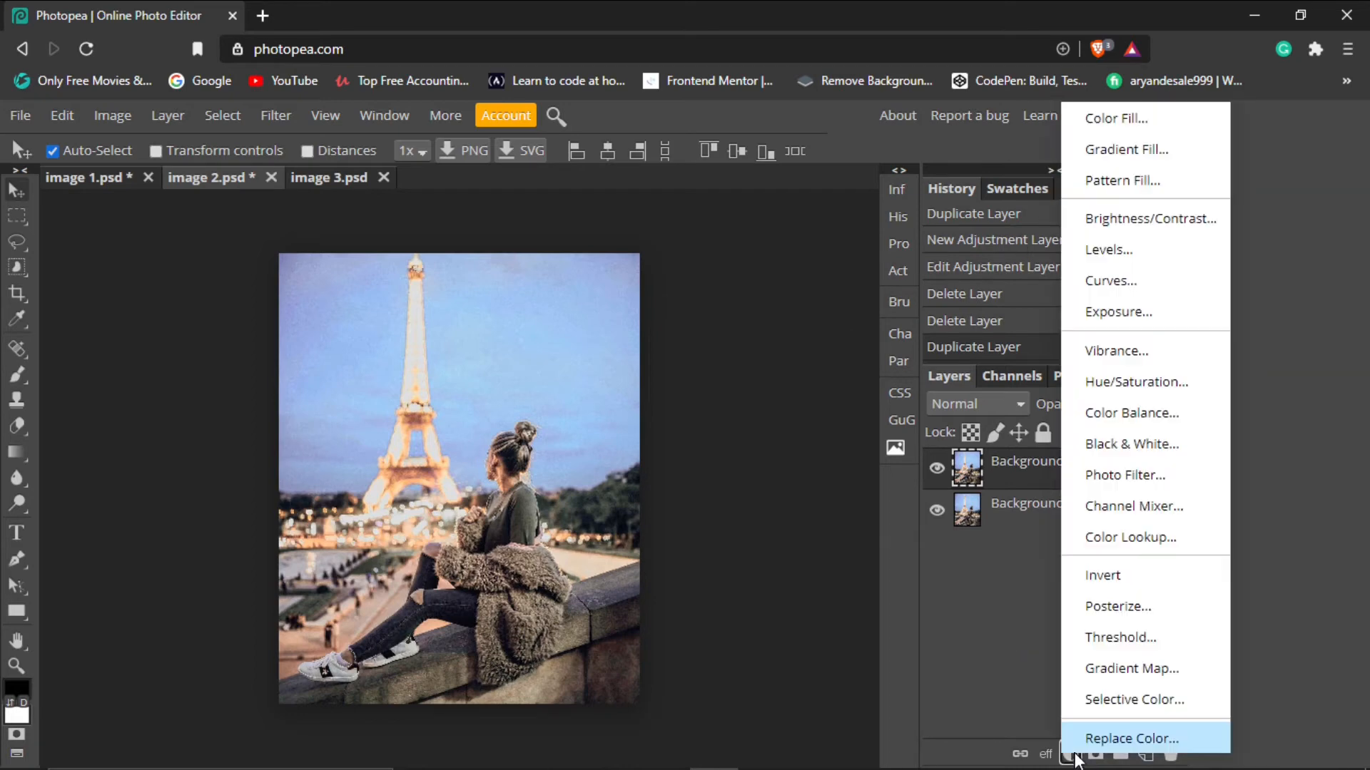
left_click(1093, 223)
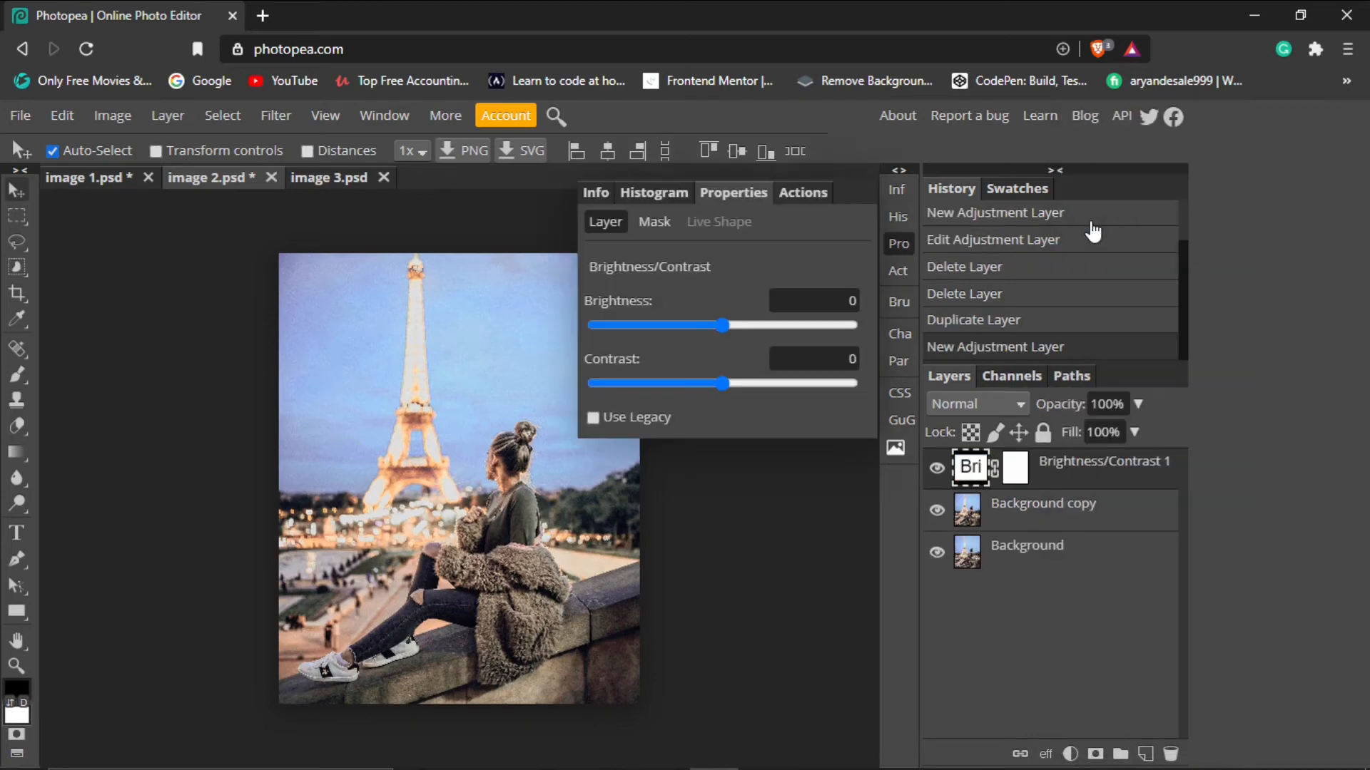
left_click(852, 302)
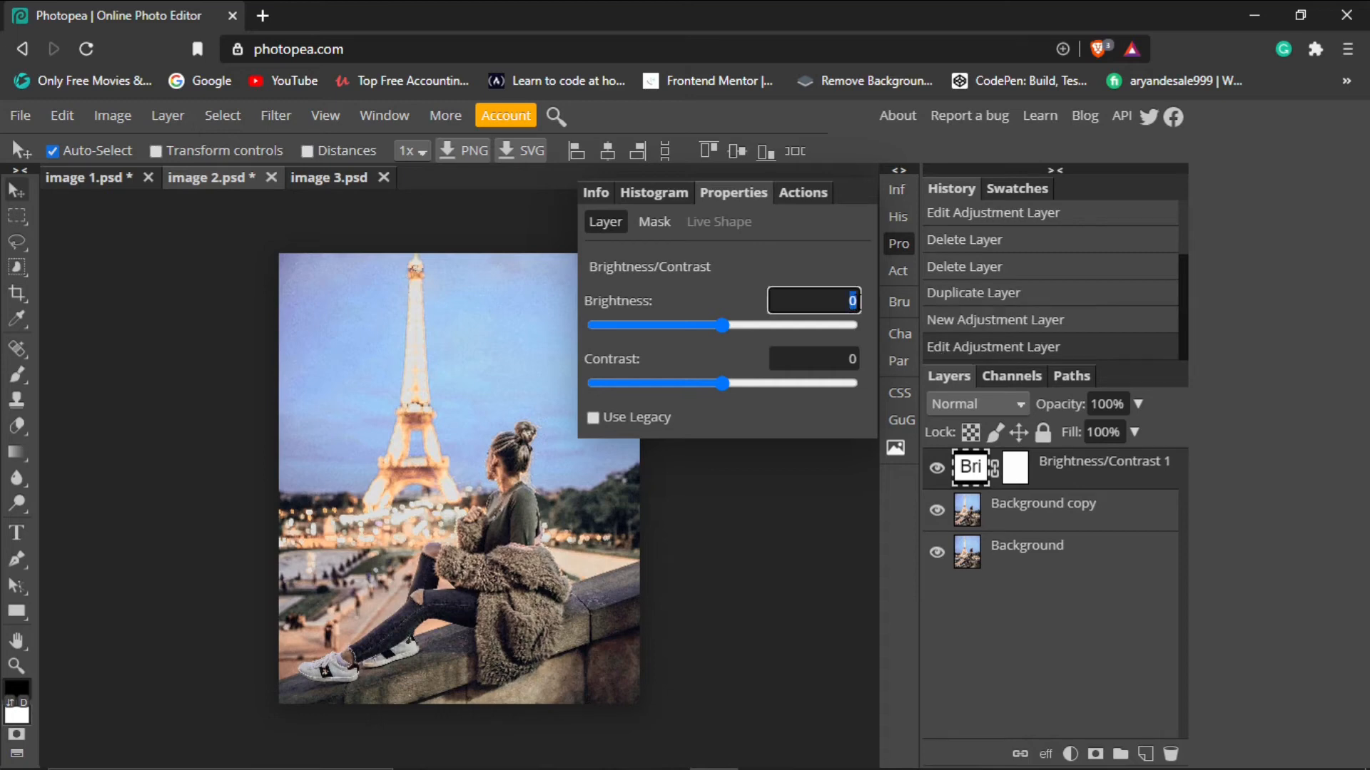
type("10")
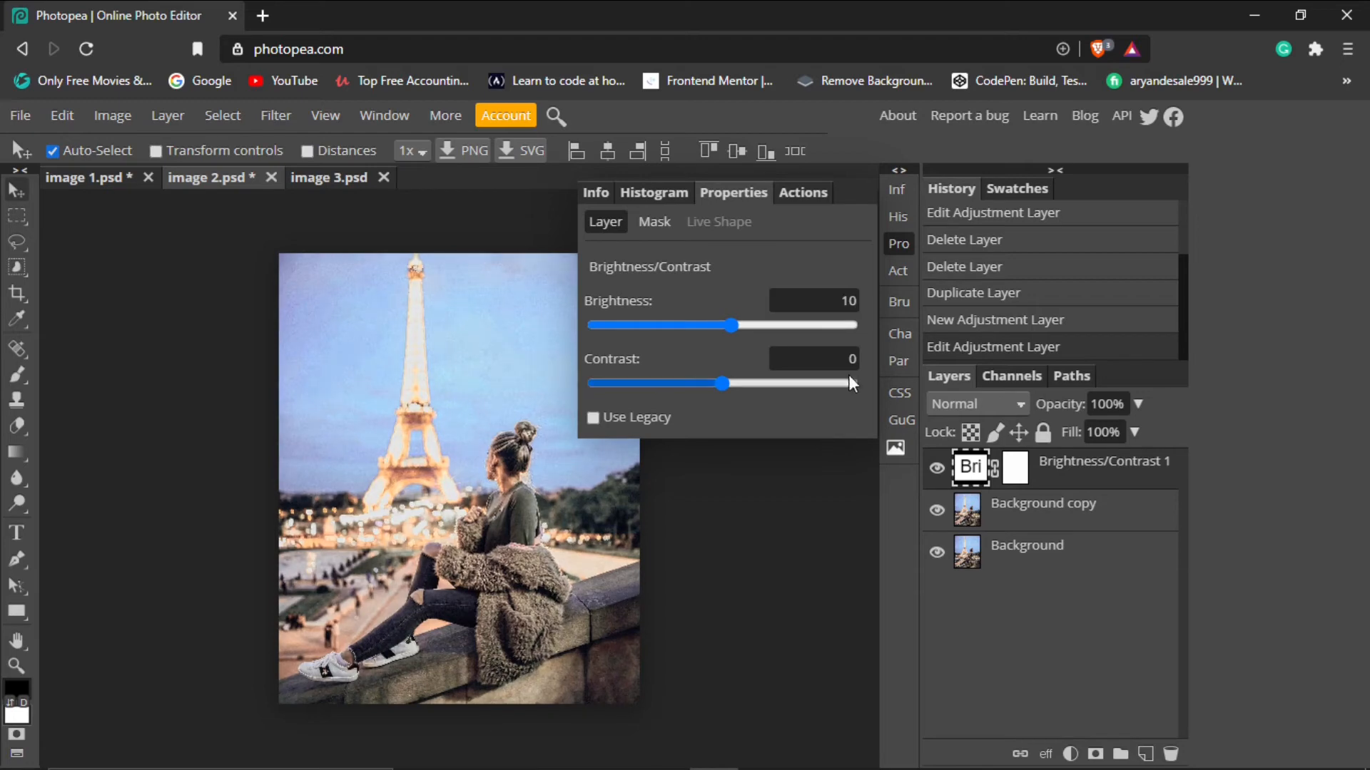
left_click(848, 359)
key("BackSpace")
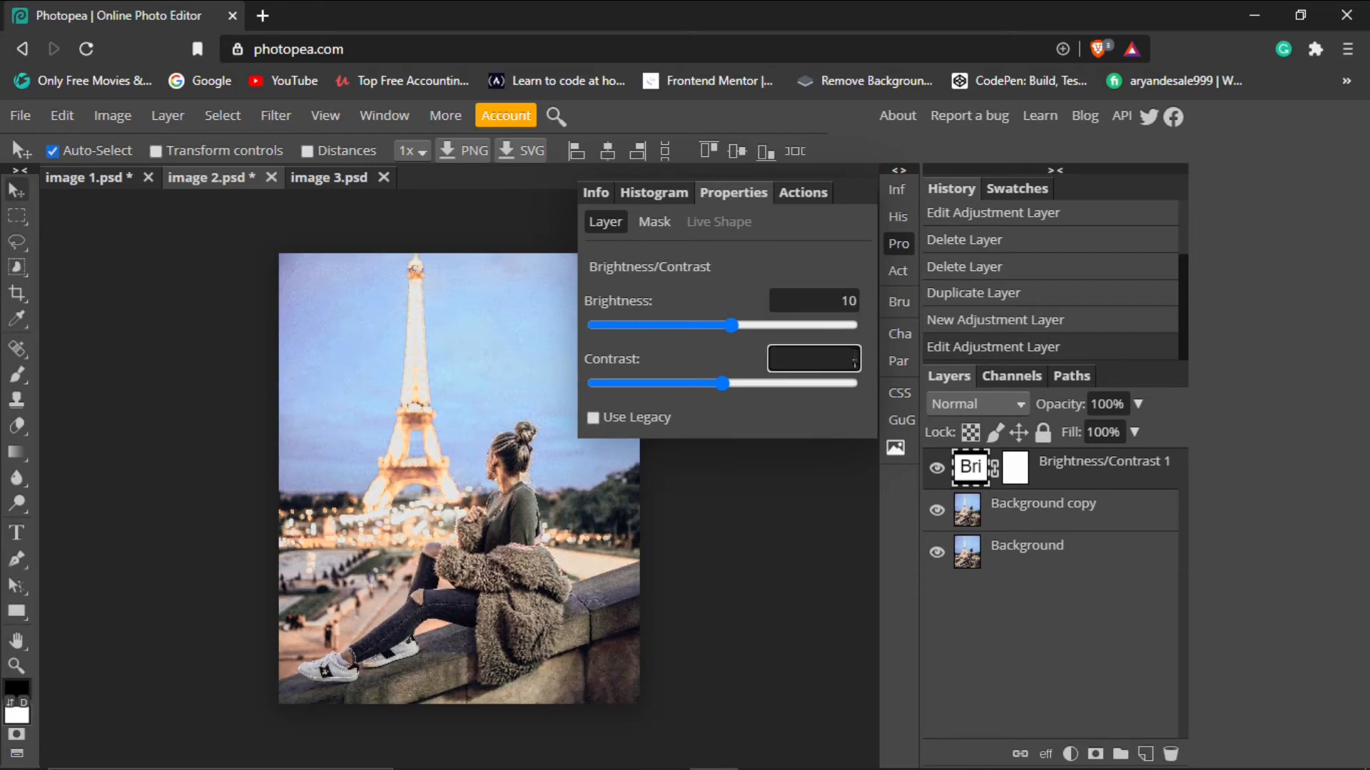
type("-15")
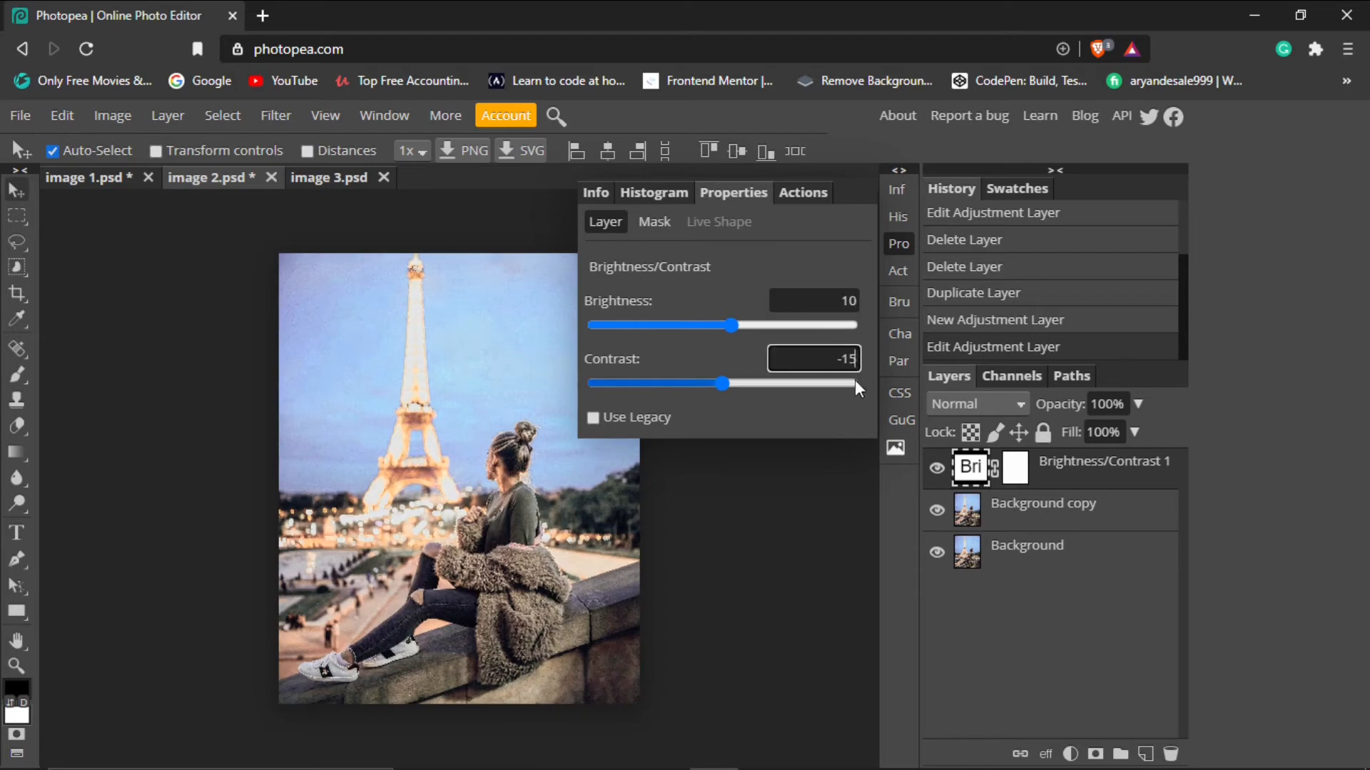
key("Return")
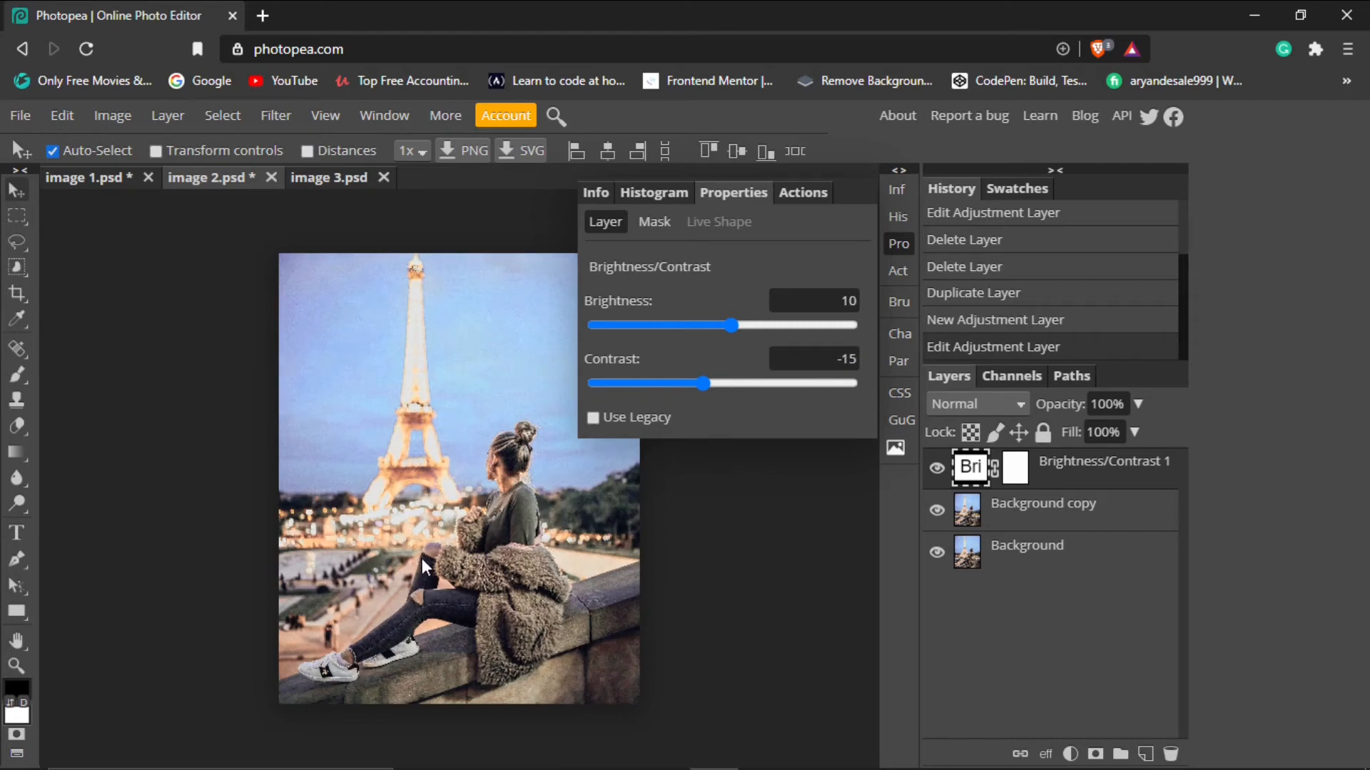
left_click(896, 244)
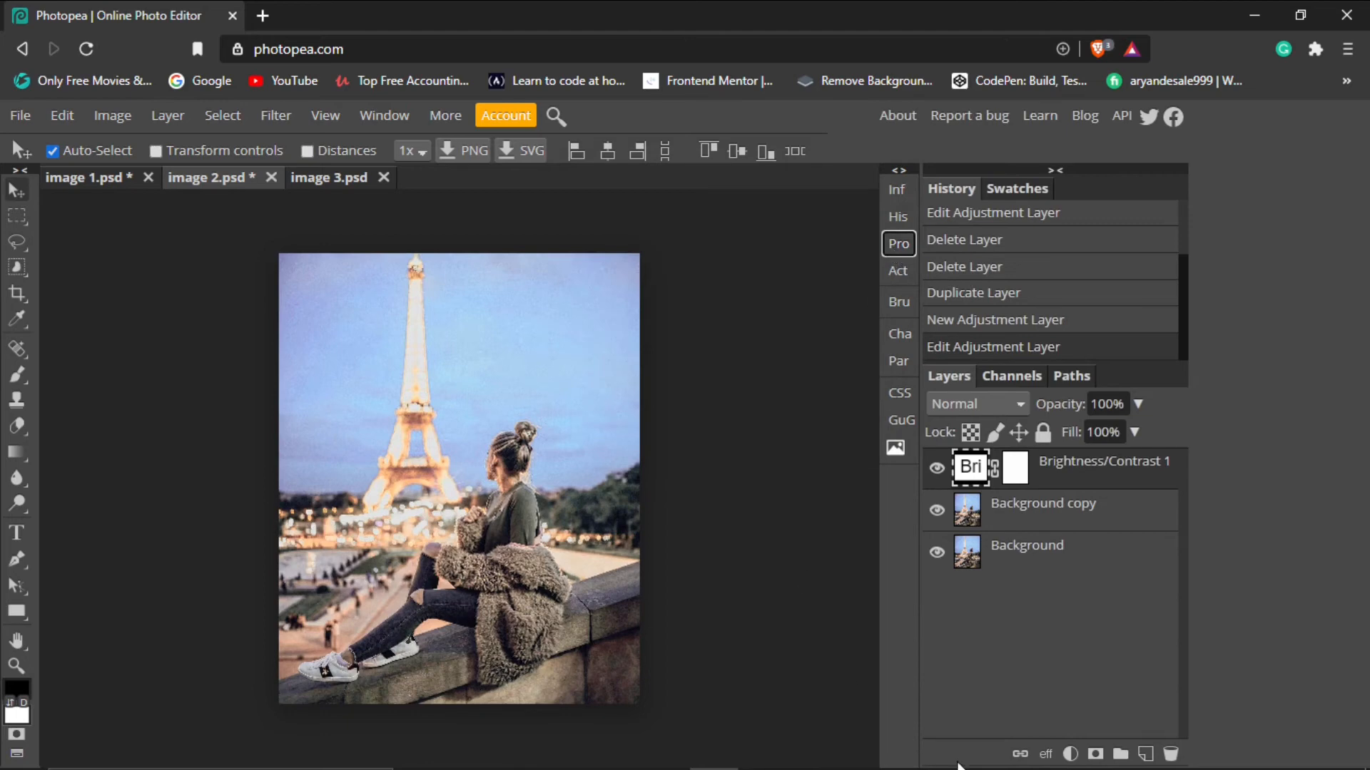
Add a Hue/Saturation adjustment layer on top and set the Master saturation to 25
left_click(1070, 754)
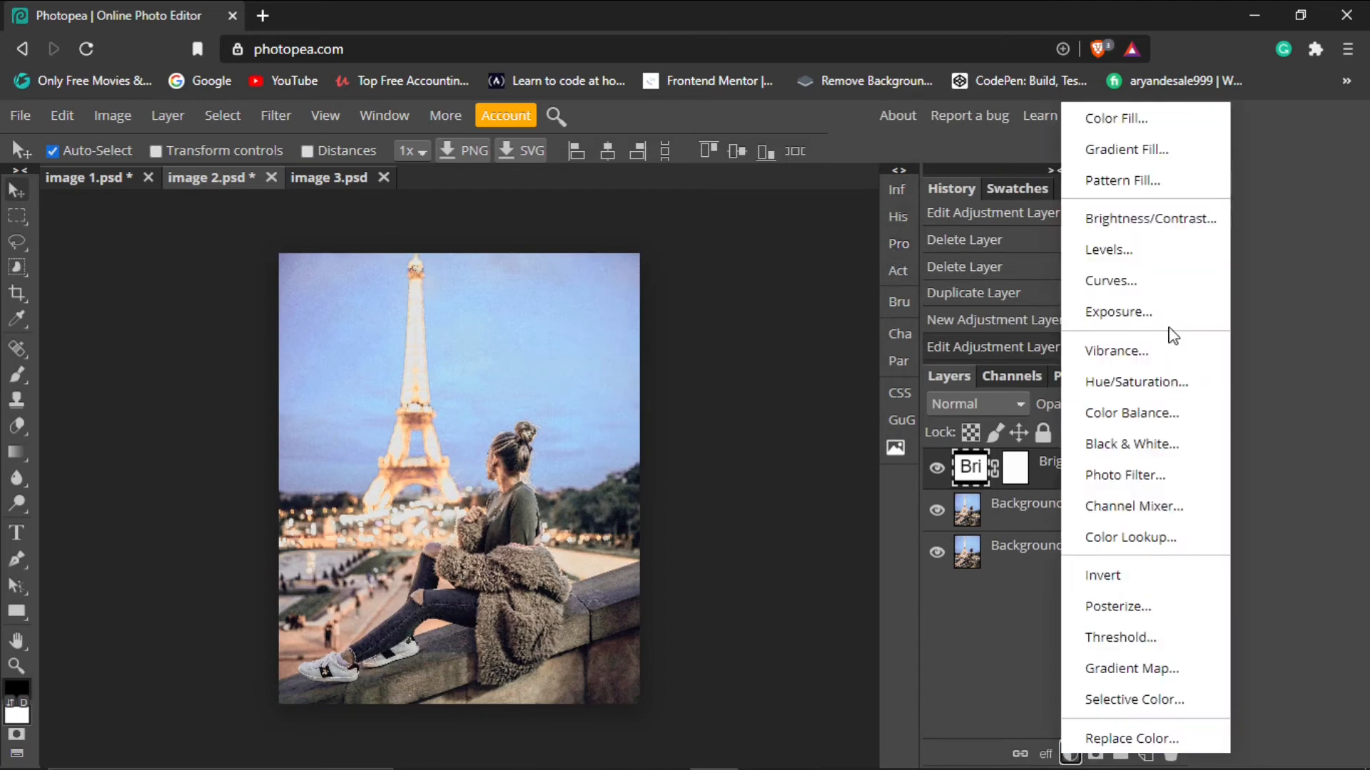
left_click(1195, 401)
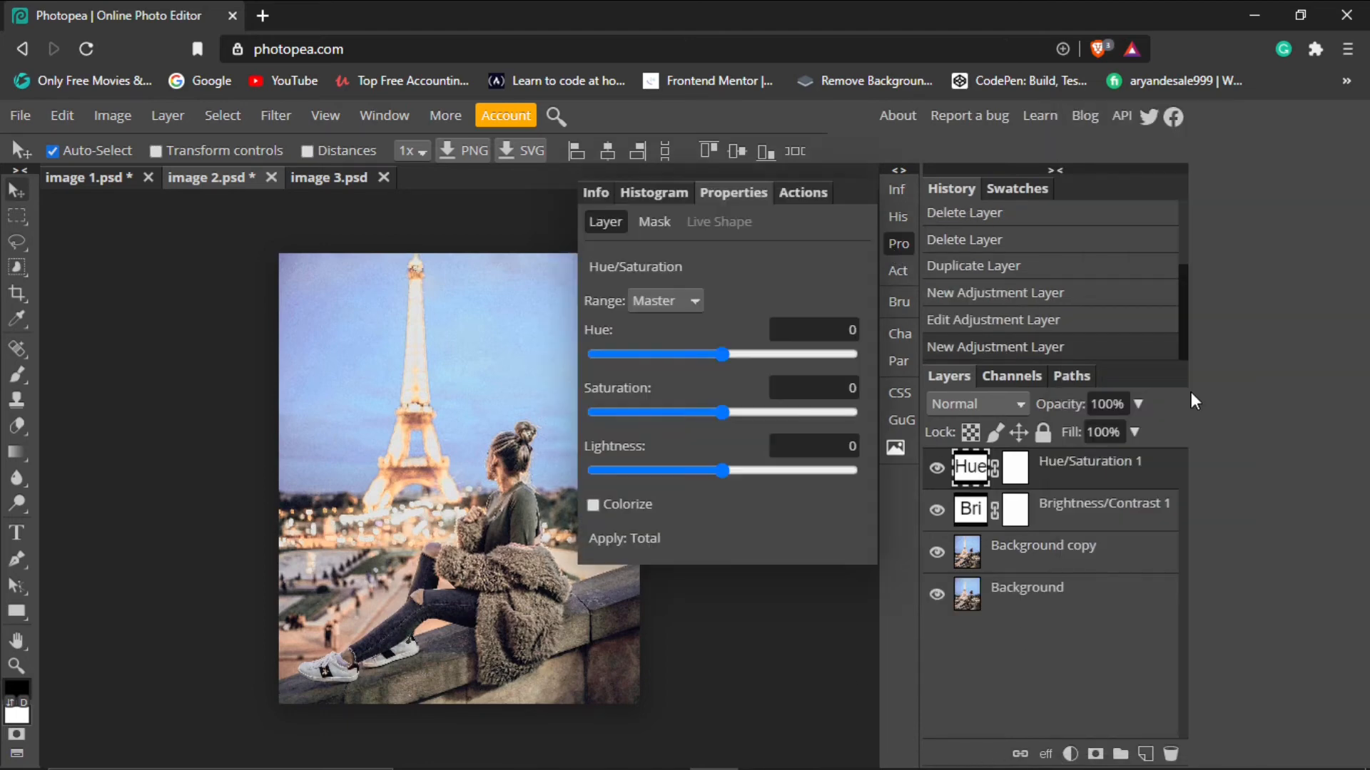
left_click(829, 389)
type("25")
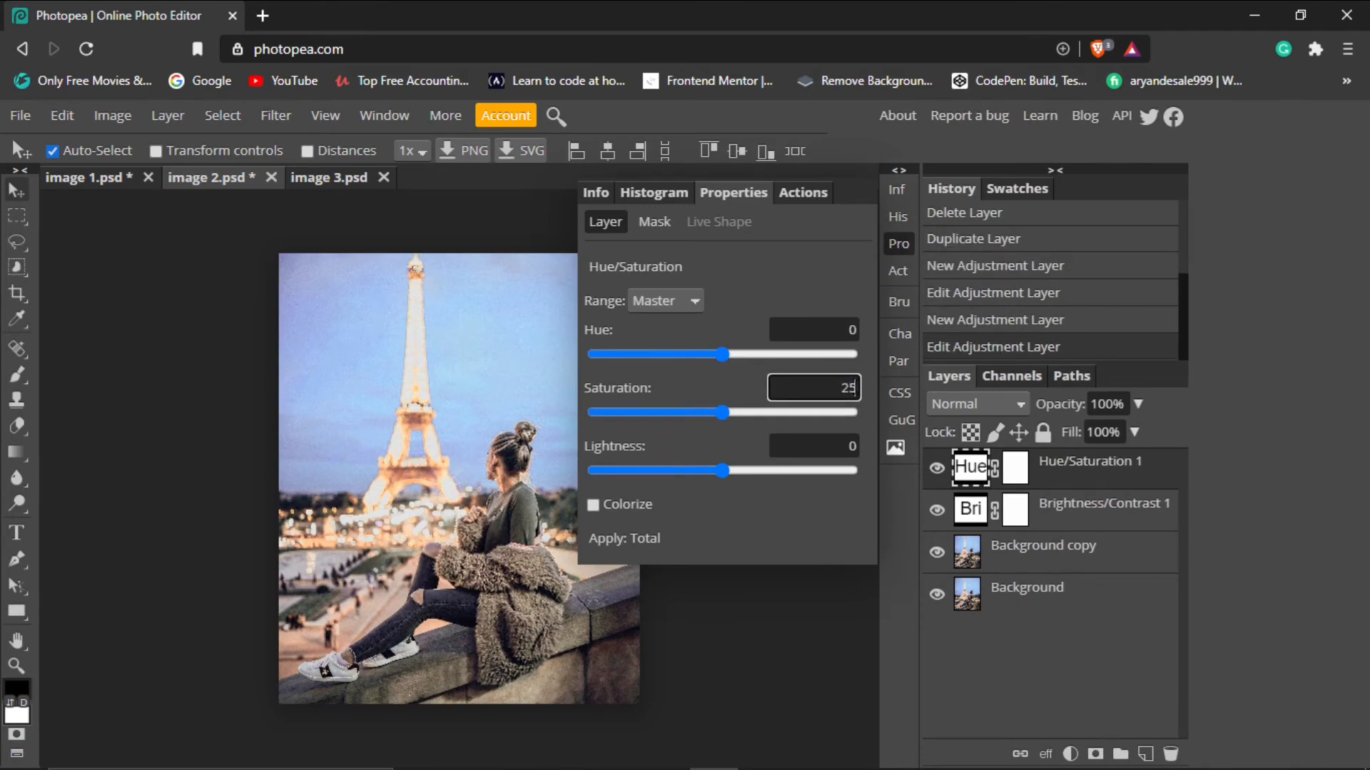
key("Return")
left_click(898, 244)
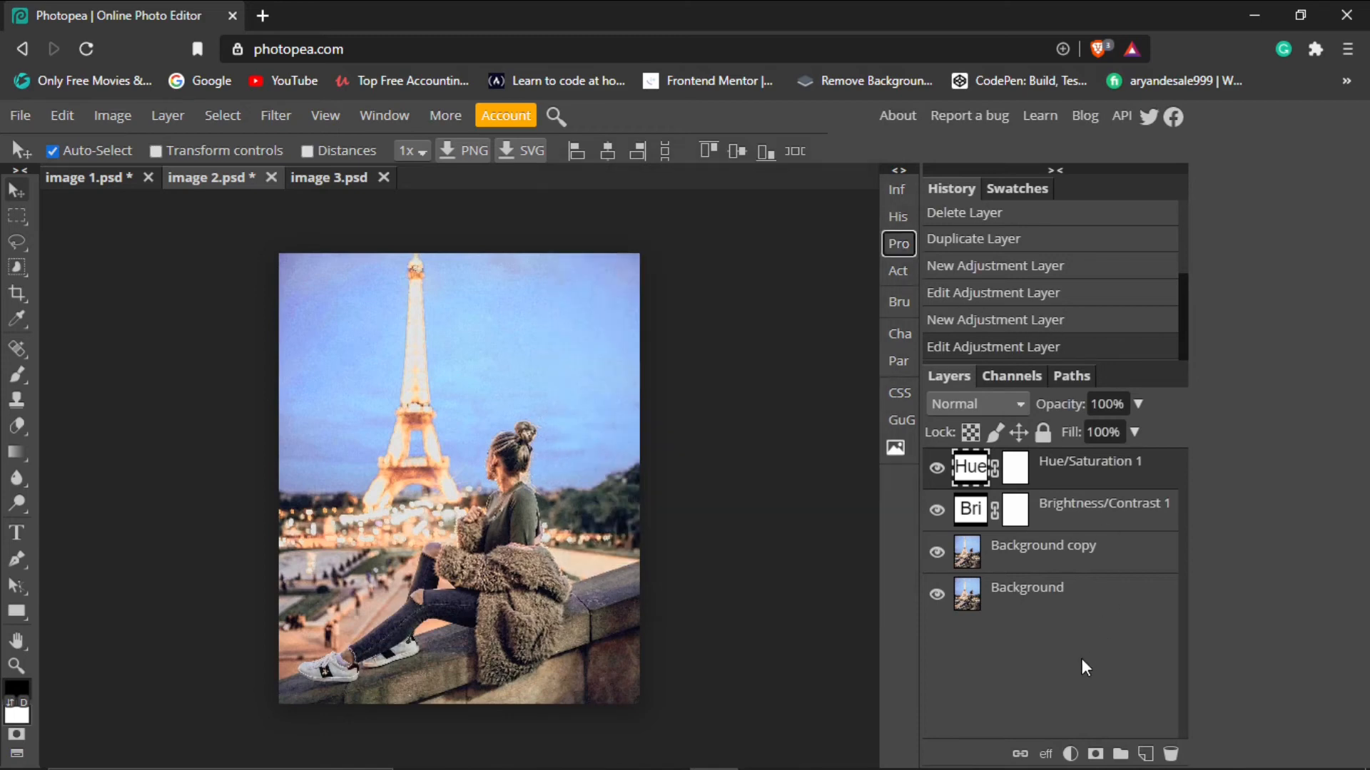
Add a Vibrance adjustment layer to image 2.psd and set its vibrance to 40
left_click(1071, 754)
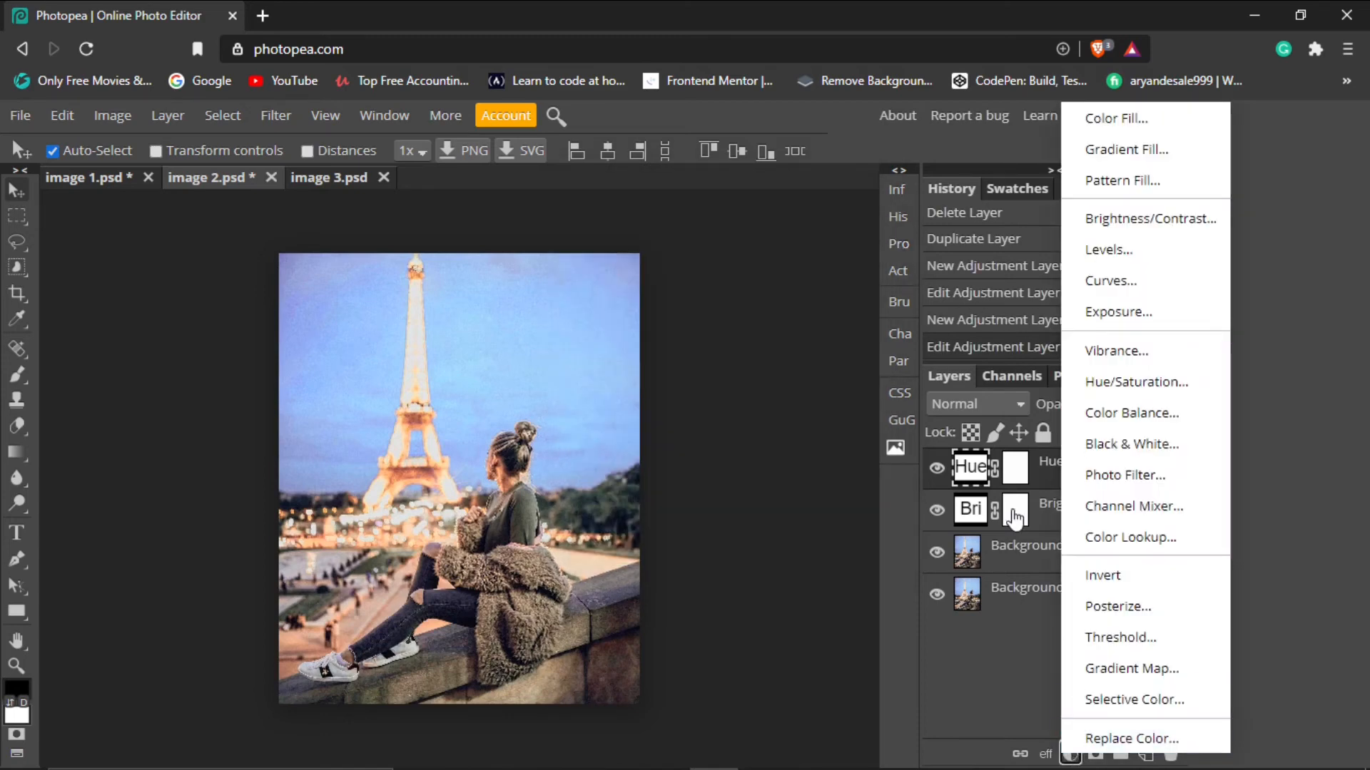
left_click(1117, 350)
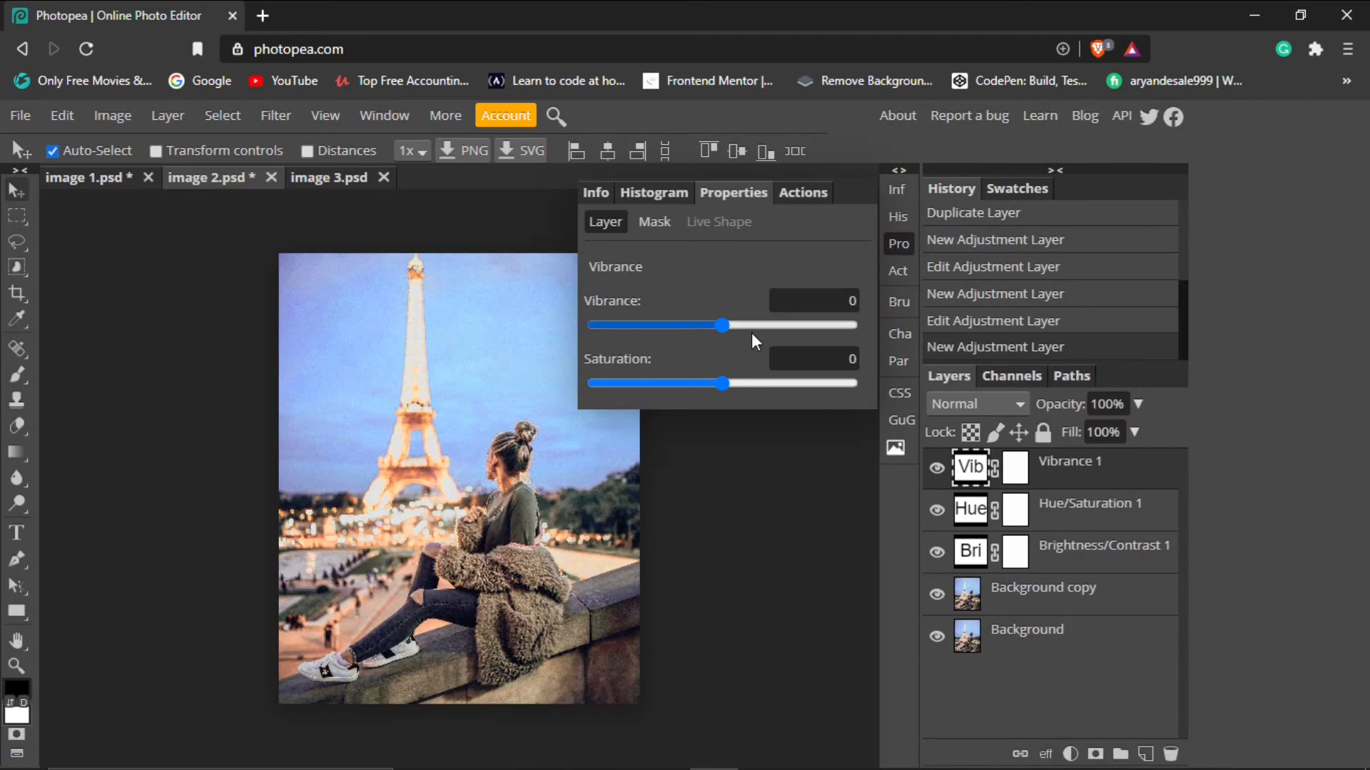
left_click_drag(752, 333, 774, 327)
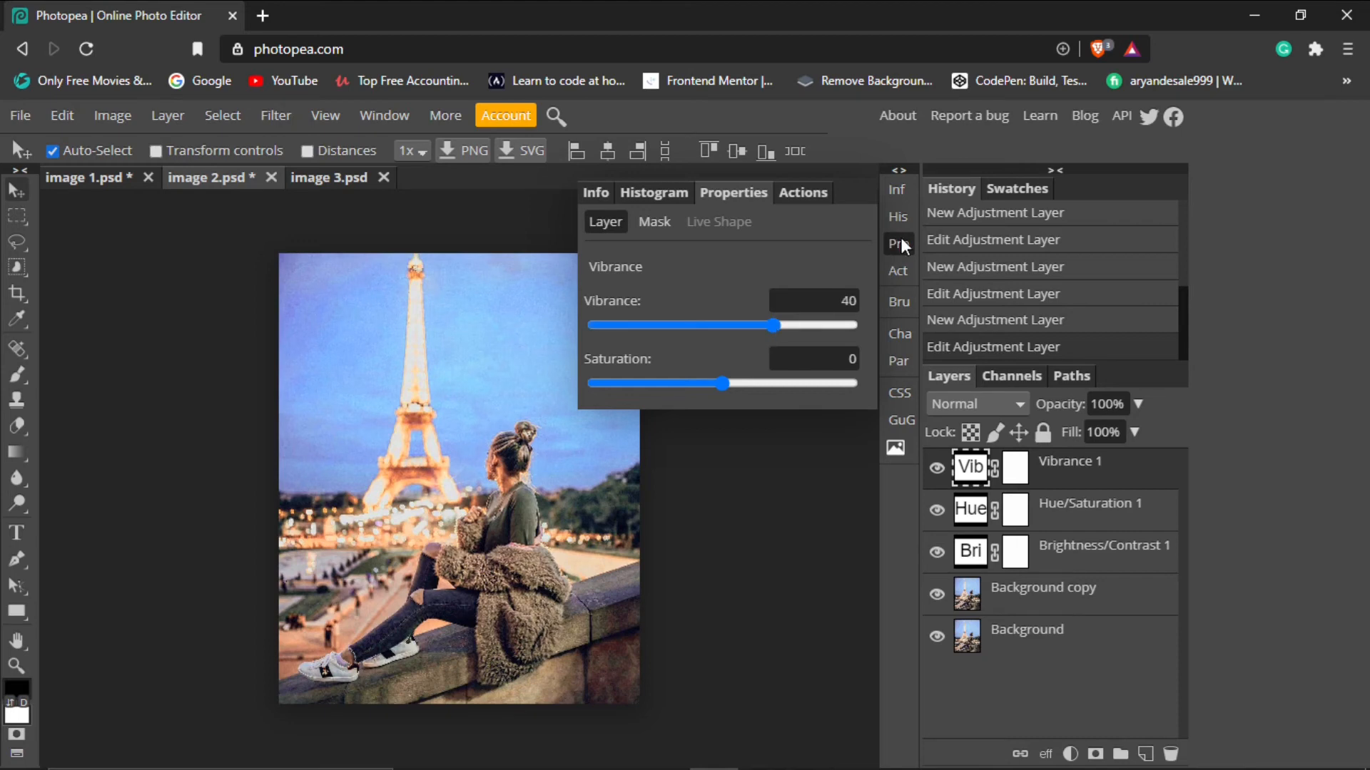
left_click(900, 239)
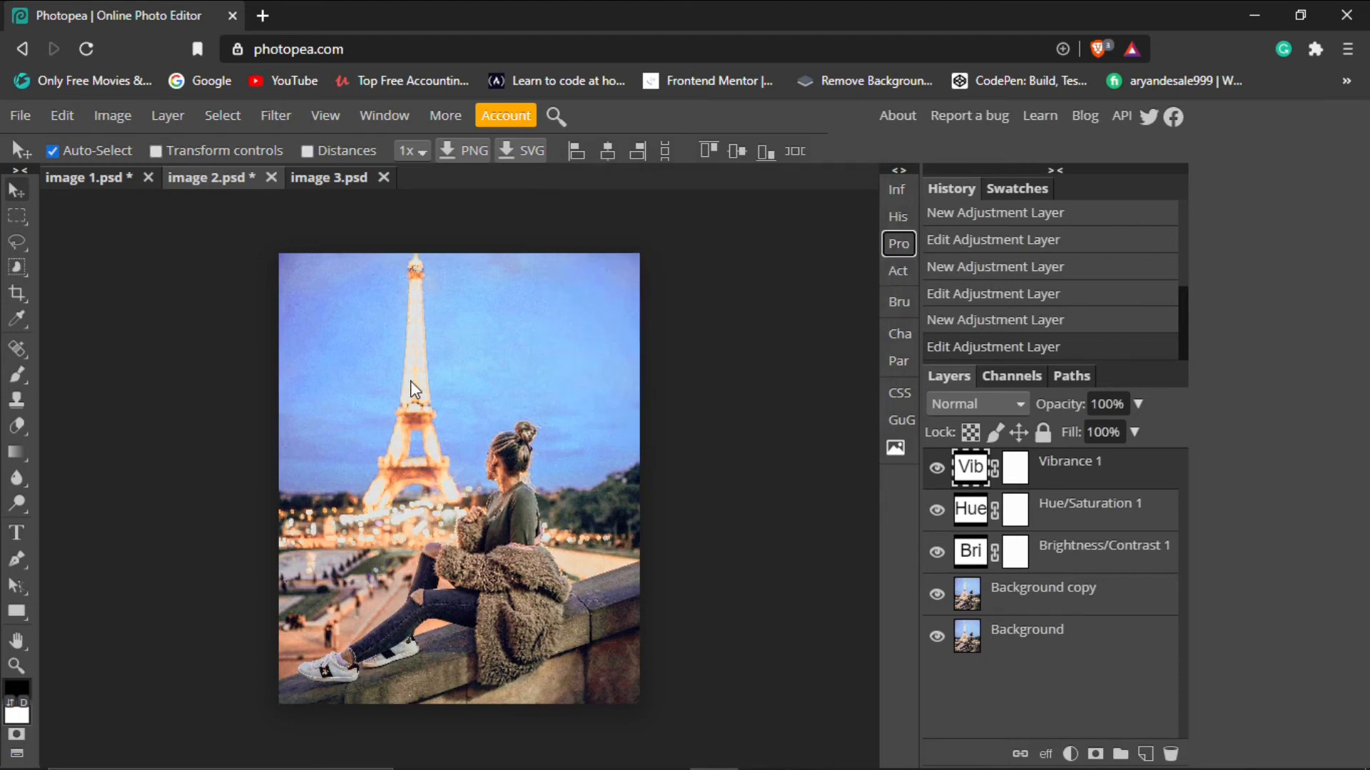
Compare the edited Eiffel Tower photo with the original by isolating the Background layer and restoring the other layers' visibility
left_click(939, 642, "alt")
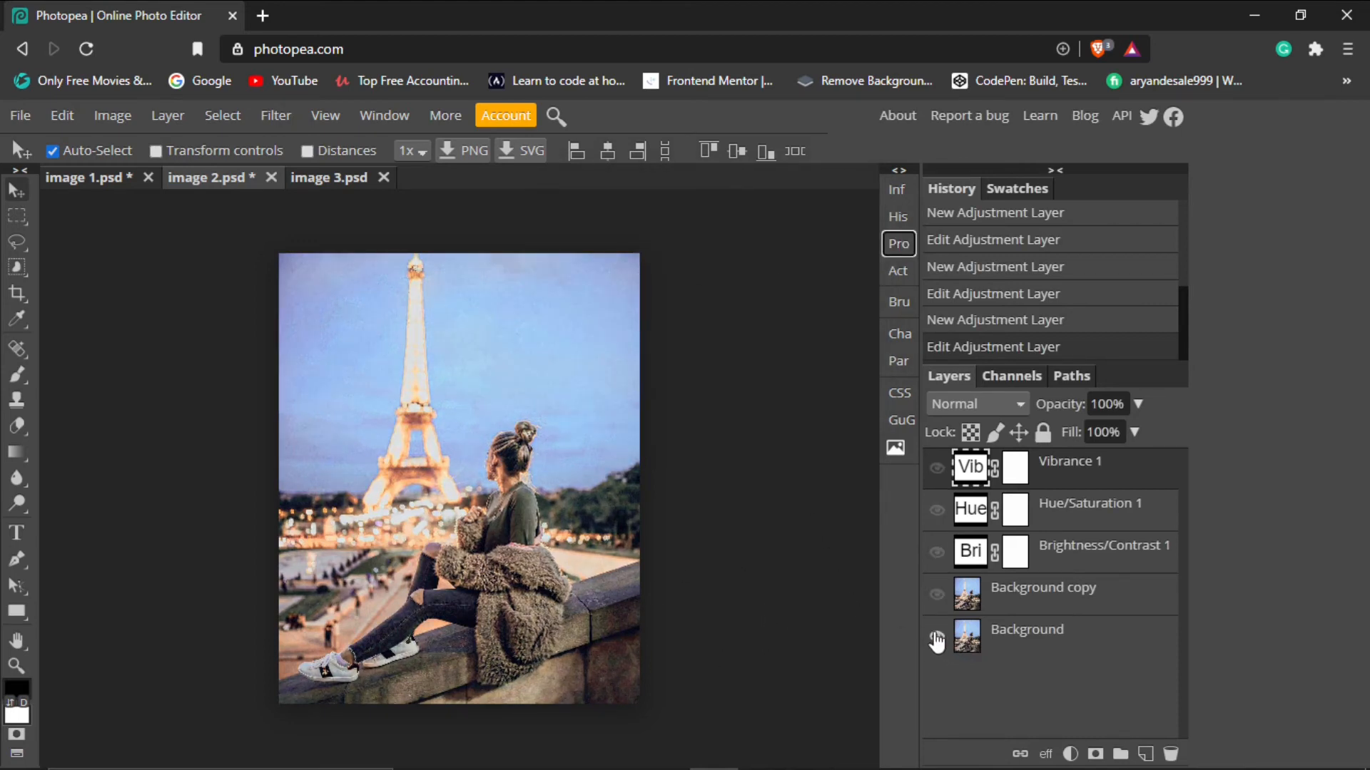
left_click(936, 642, "alt")
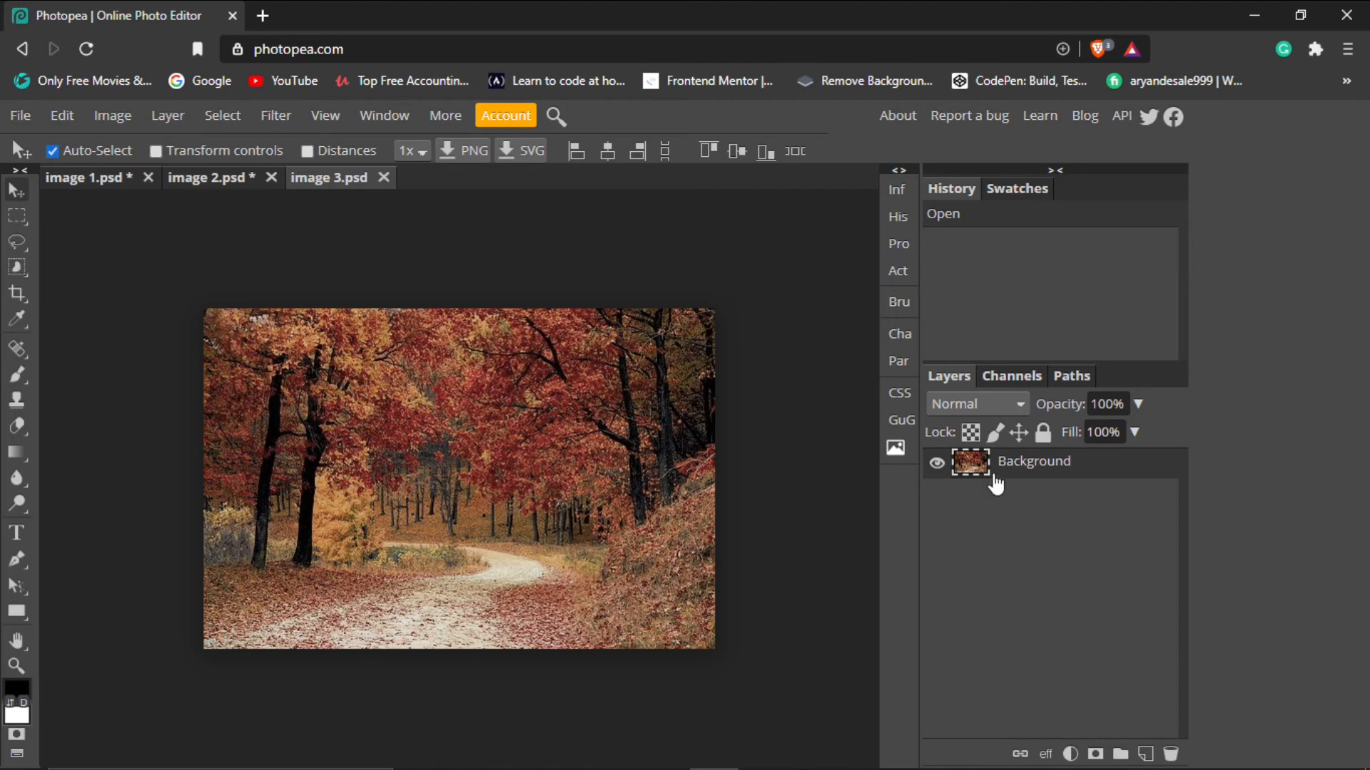
Duplicate the Background layer of image 3.psd and add a Hue/Saturation adjustment layer that raises the Master saturation
key("ctrl+j")
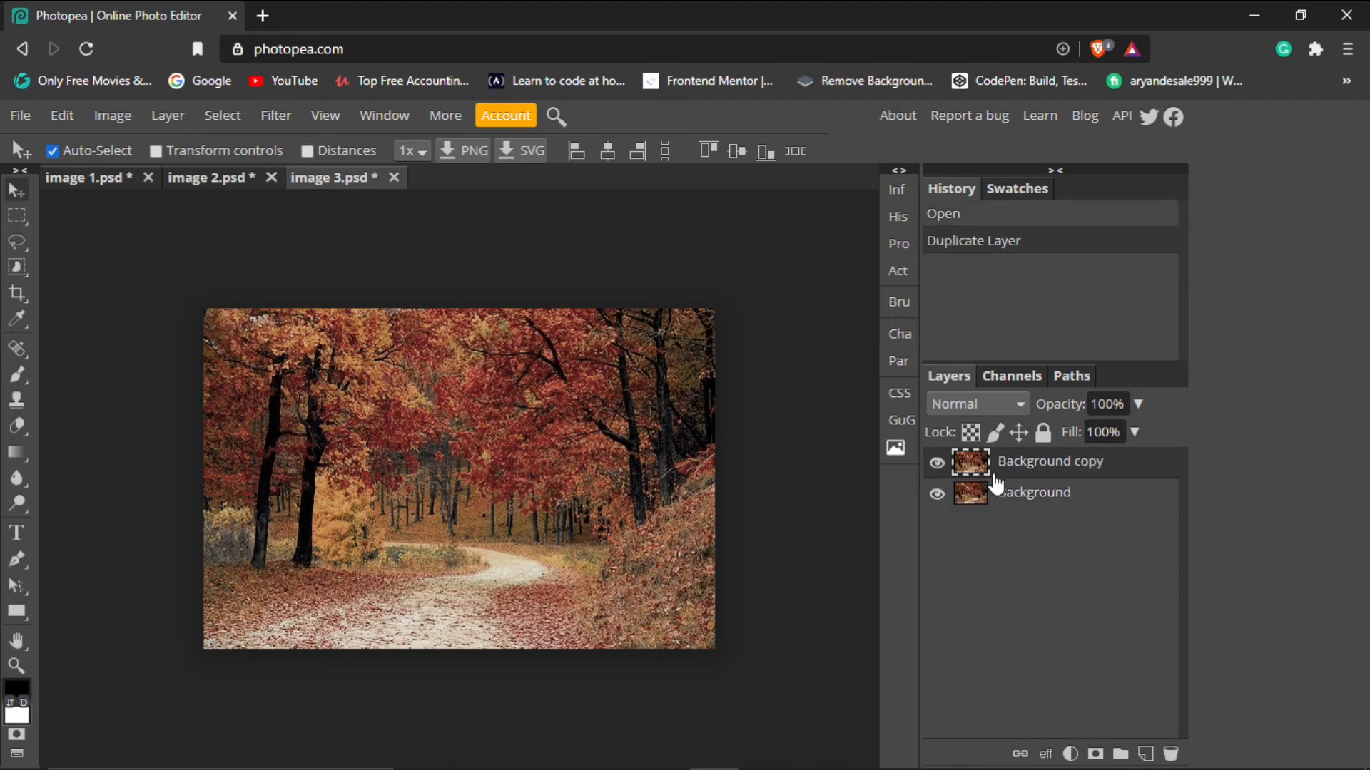
left_click(1070, 755)
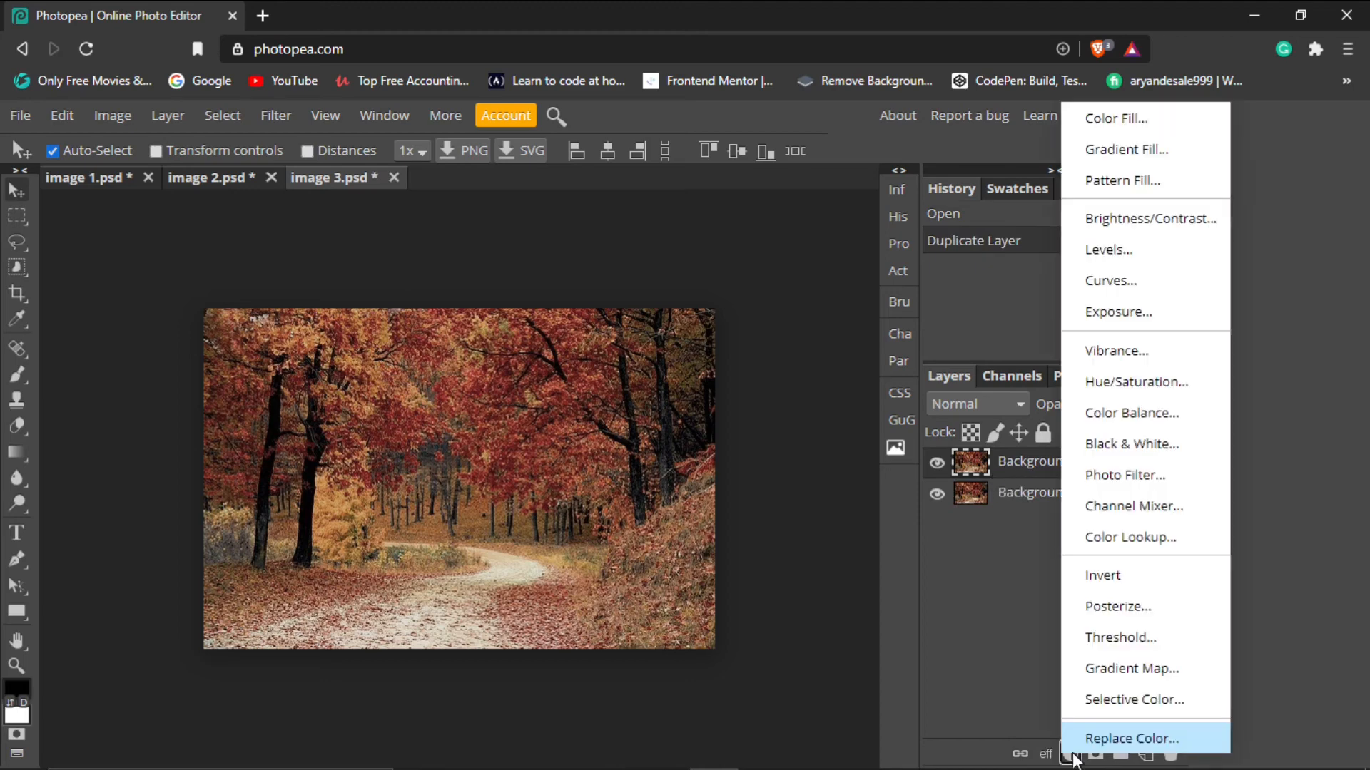
left_click(1110, 378)
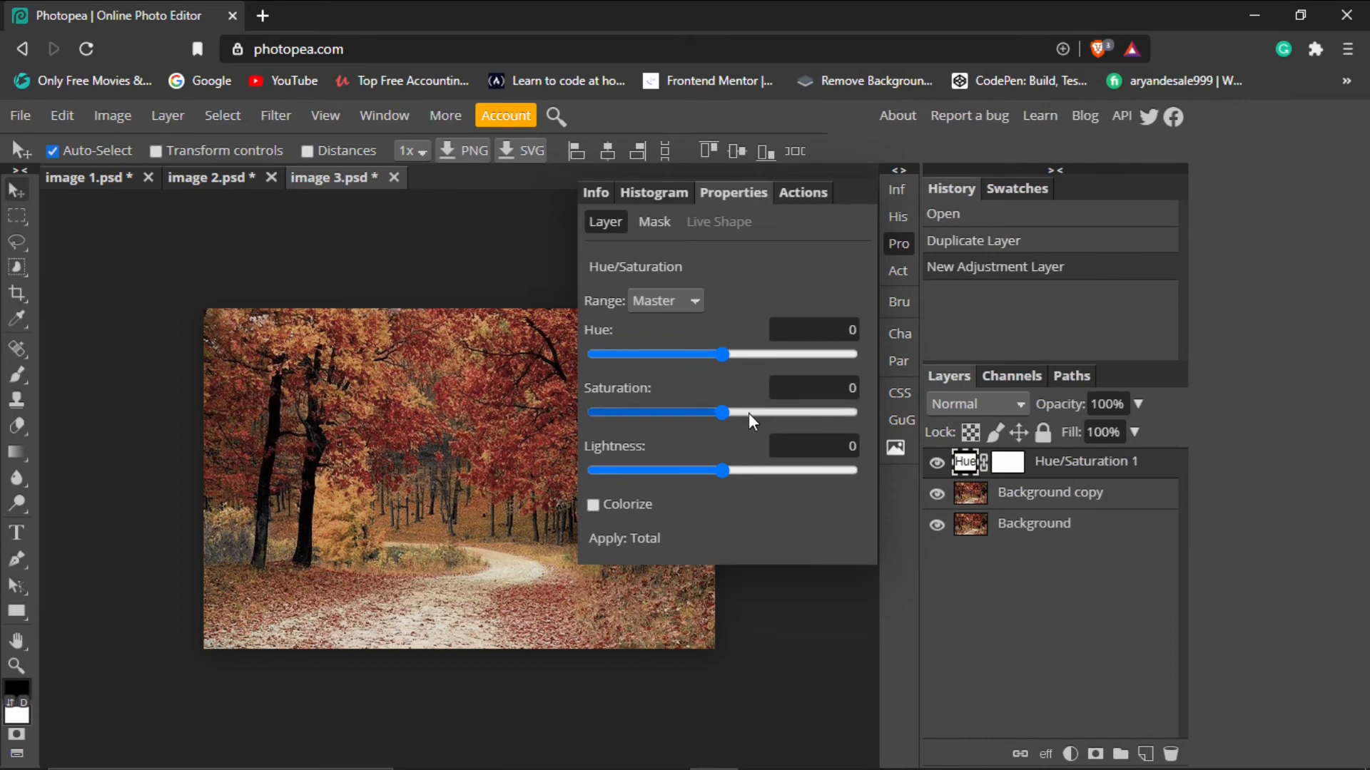
left_click_drag(749, 413, 758, 417)
left_click(902, 251)
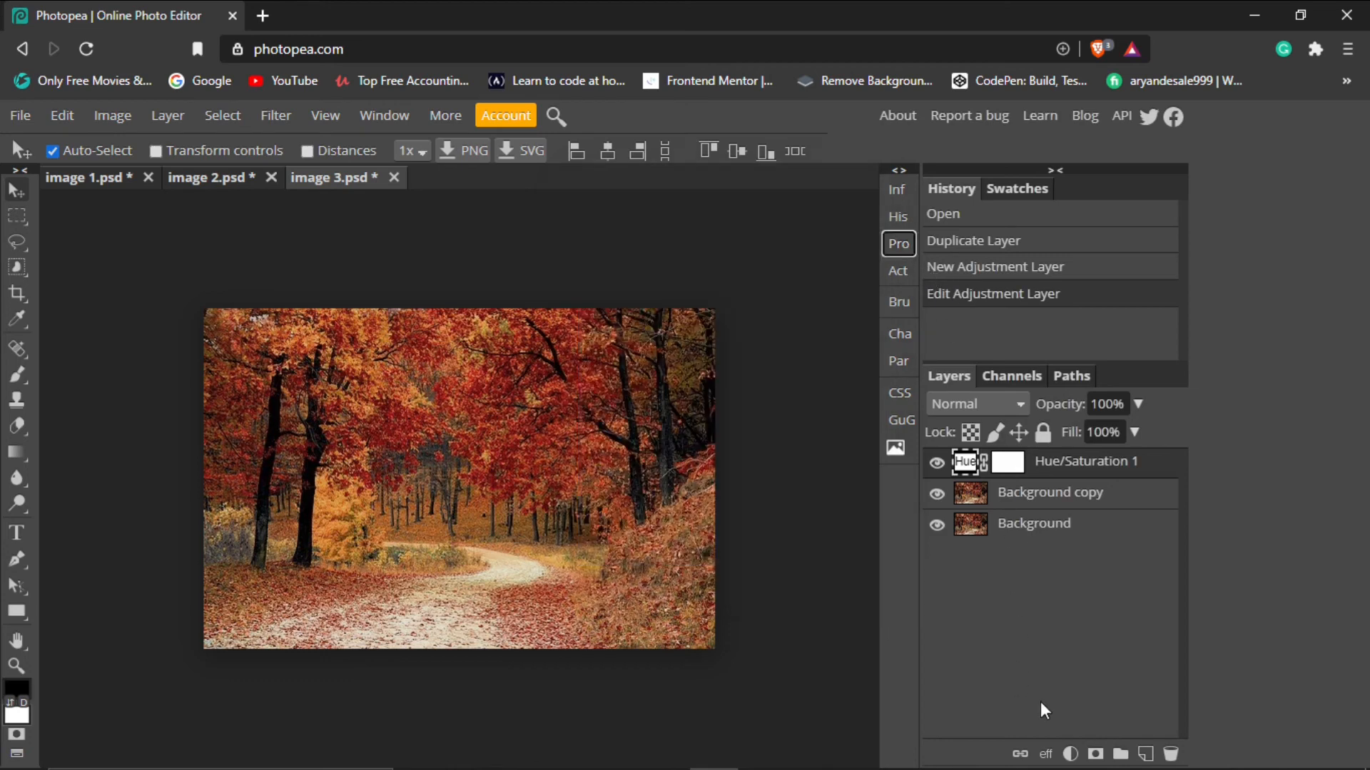
Add a Brightness/Contrast adjustment layer above the Hue/Saturation layer and set its contrast to 20
left_click(1070, 755)
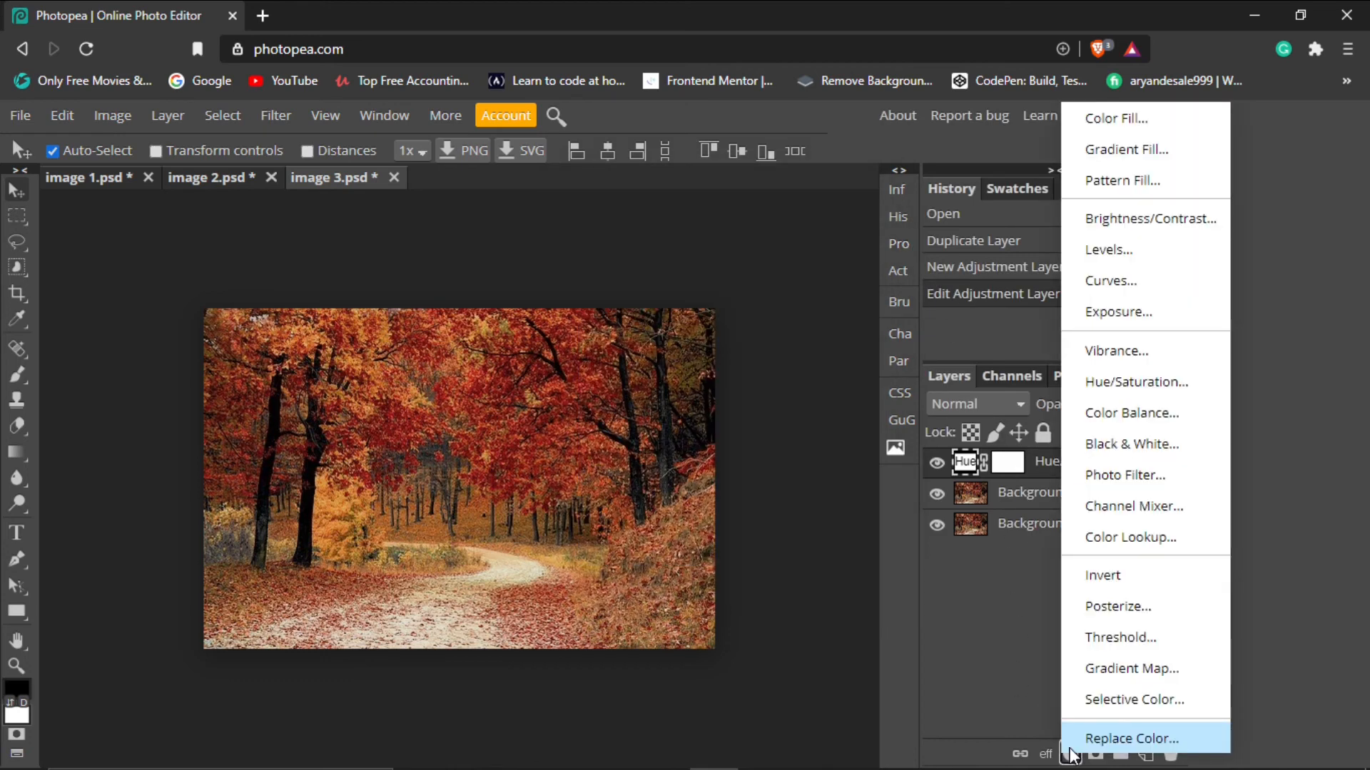
left_click(1167, 227)
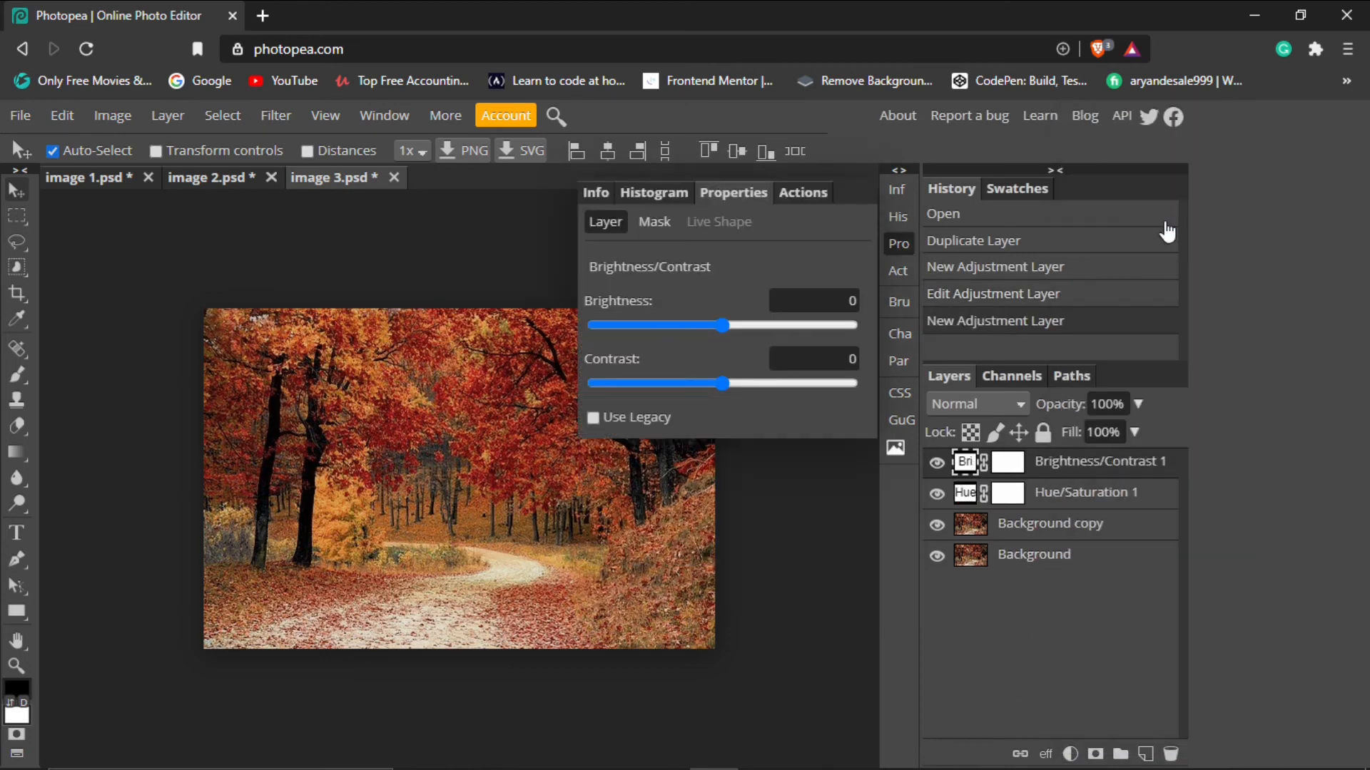
left_click_drag(722, 383, 748, 383)
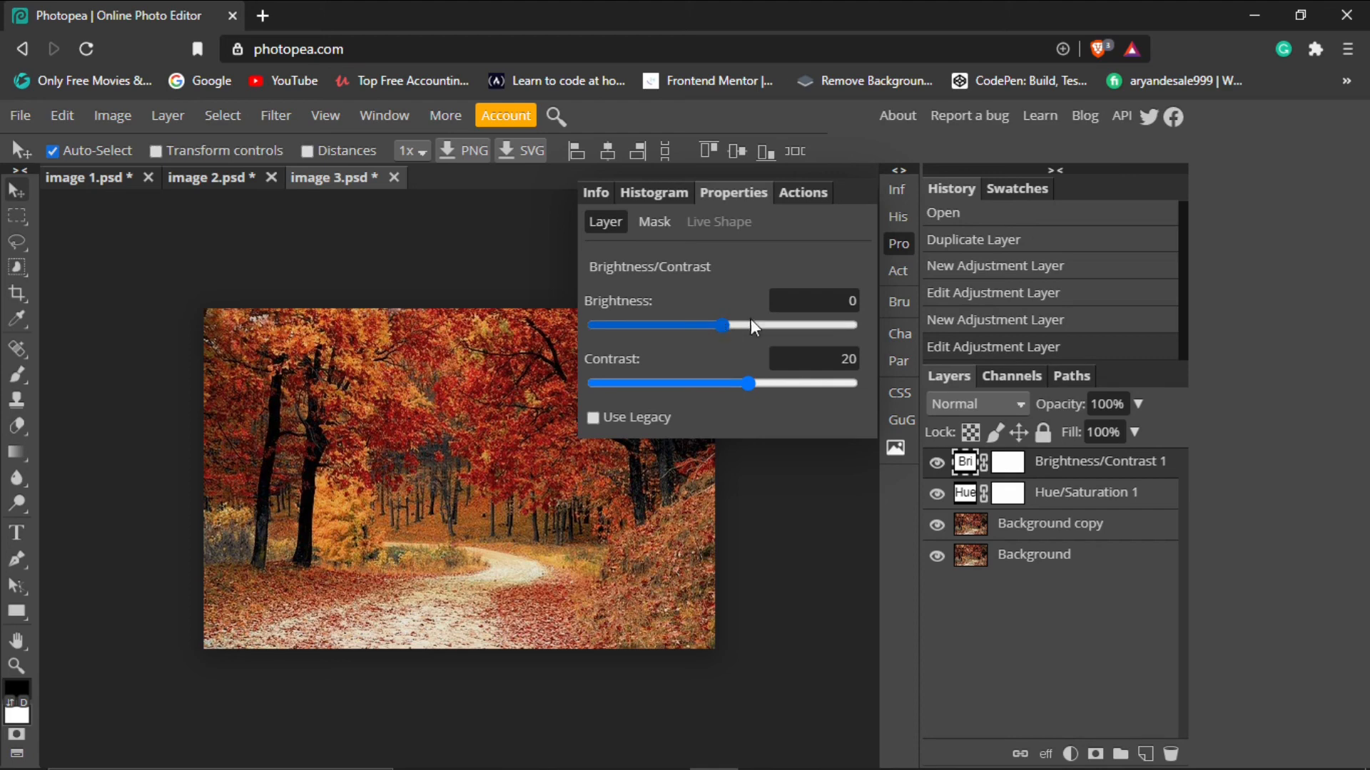
left_click(900, 242)
Add a Vibrance adjustment layer on top of the autumn forest photo's layers and set its vibrance to 20
left_click(1070, 754)
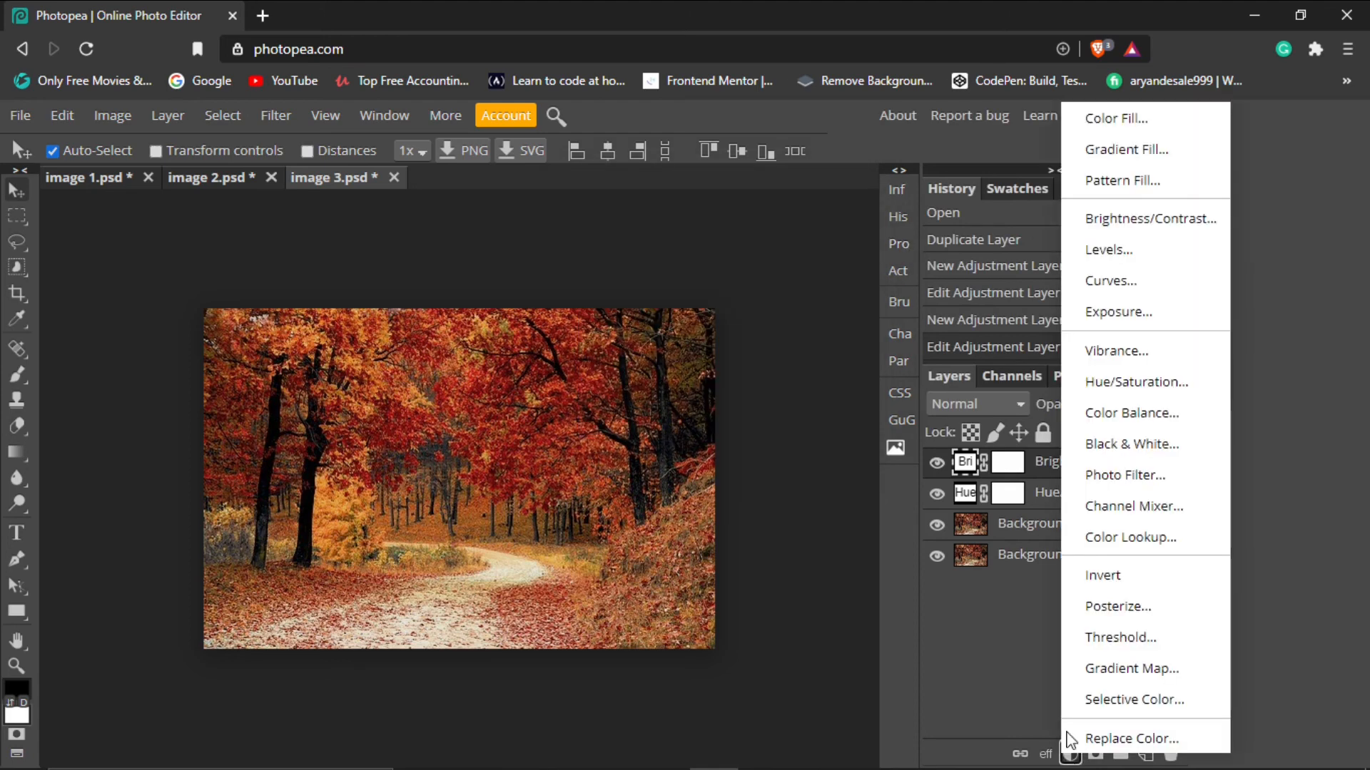
left_click(1134, 349)
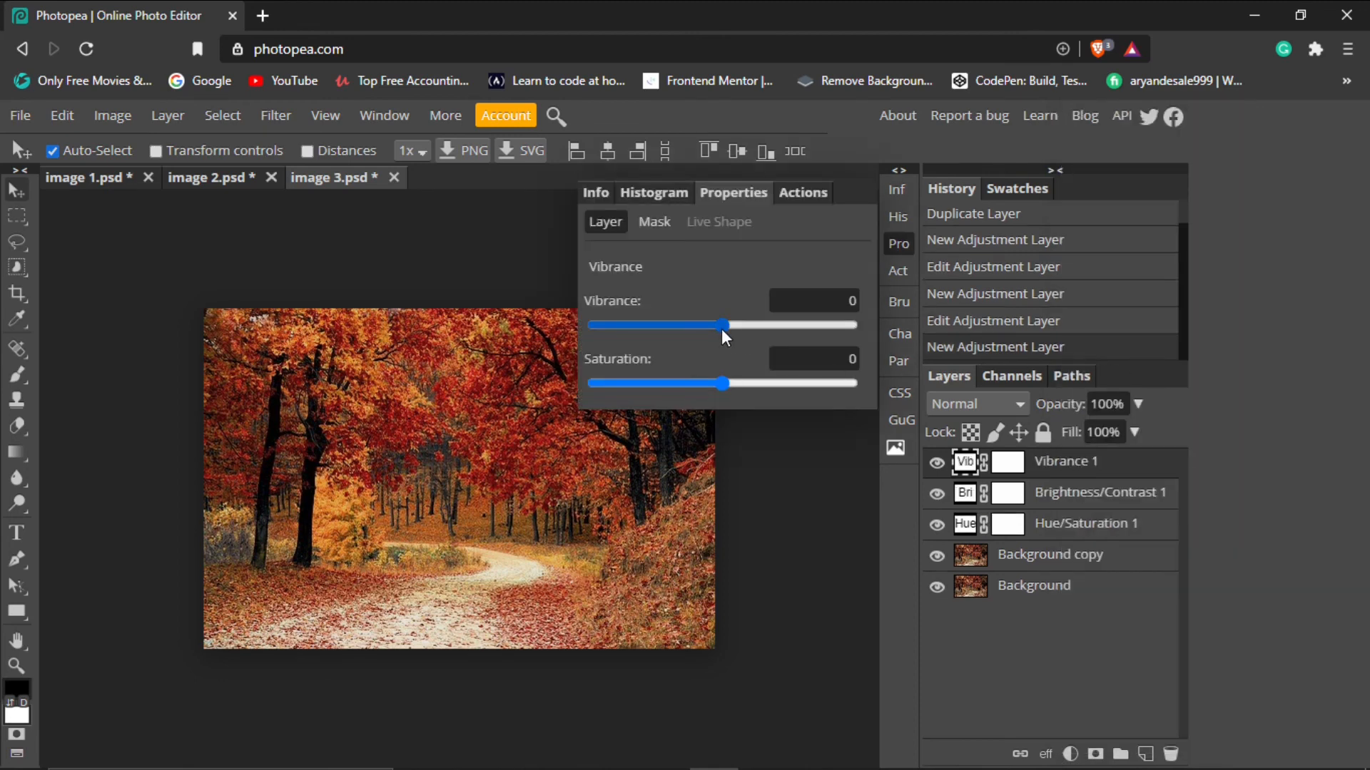
left_click_drag(722, 330, 747, 330)
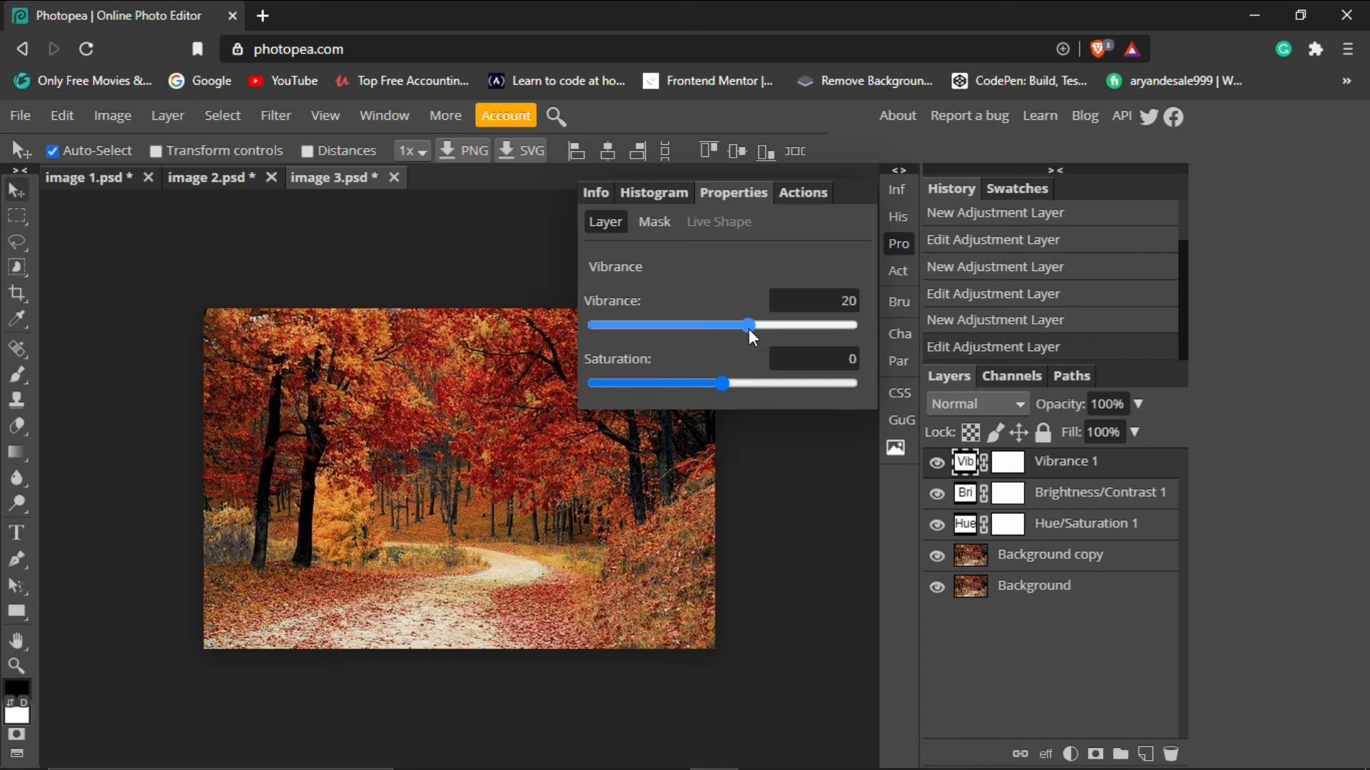
left_click(905, 244)
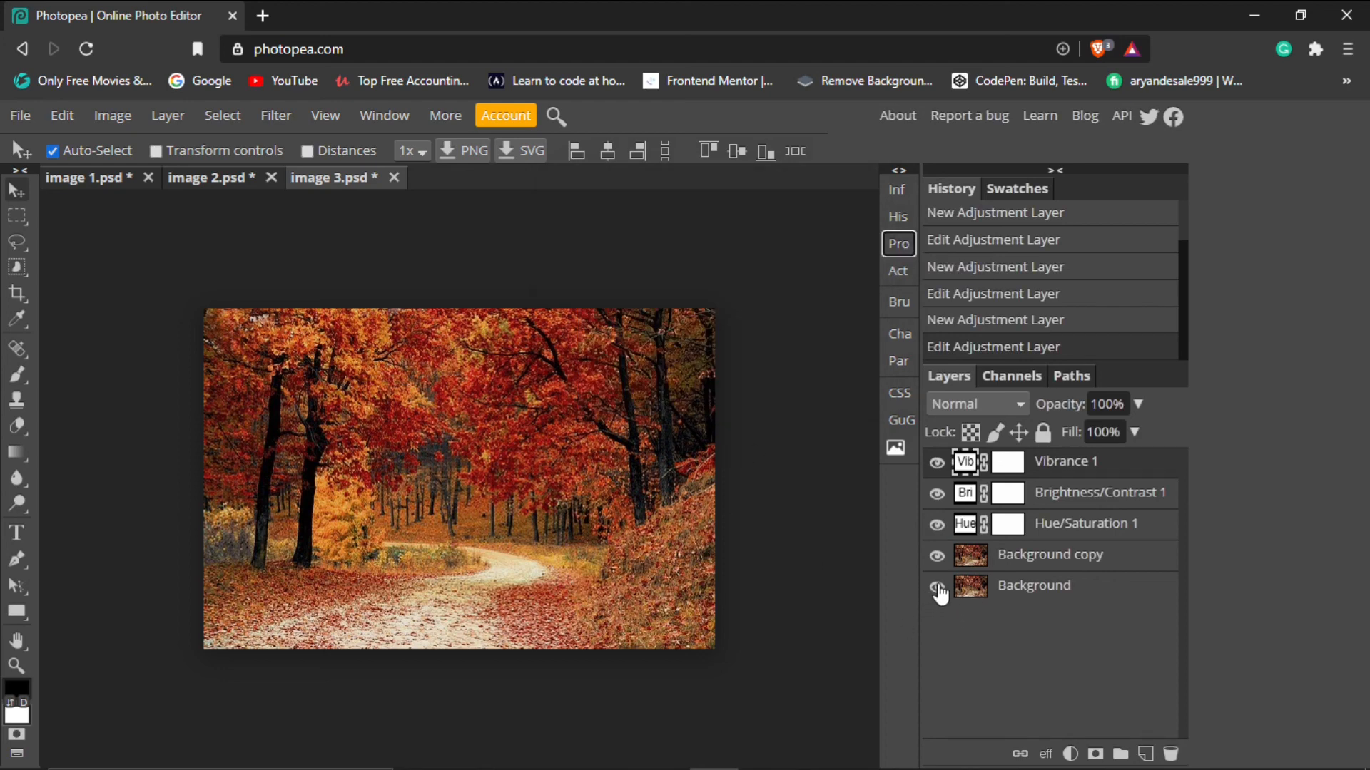
Compare the graded forest photo with the original by repeatedly showing only the Background layer and restoring all layers
left_click(937, 588, "alt")
left_click(939, 589, "alt")
left_click(938, 588, "alt")
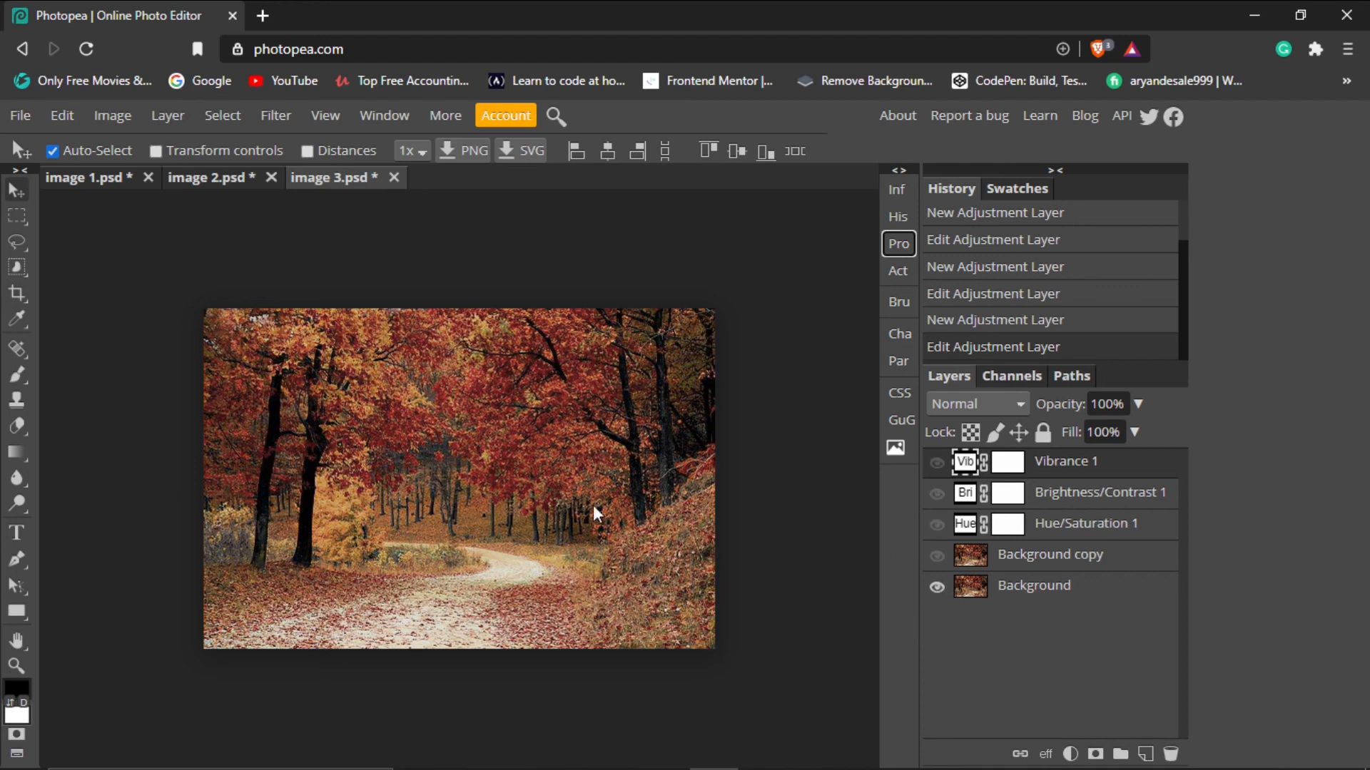
left_click(938, 588, "alt")
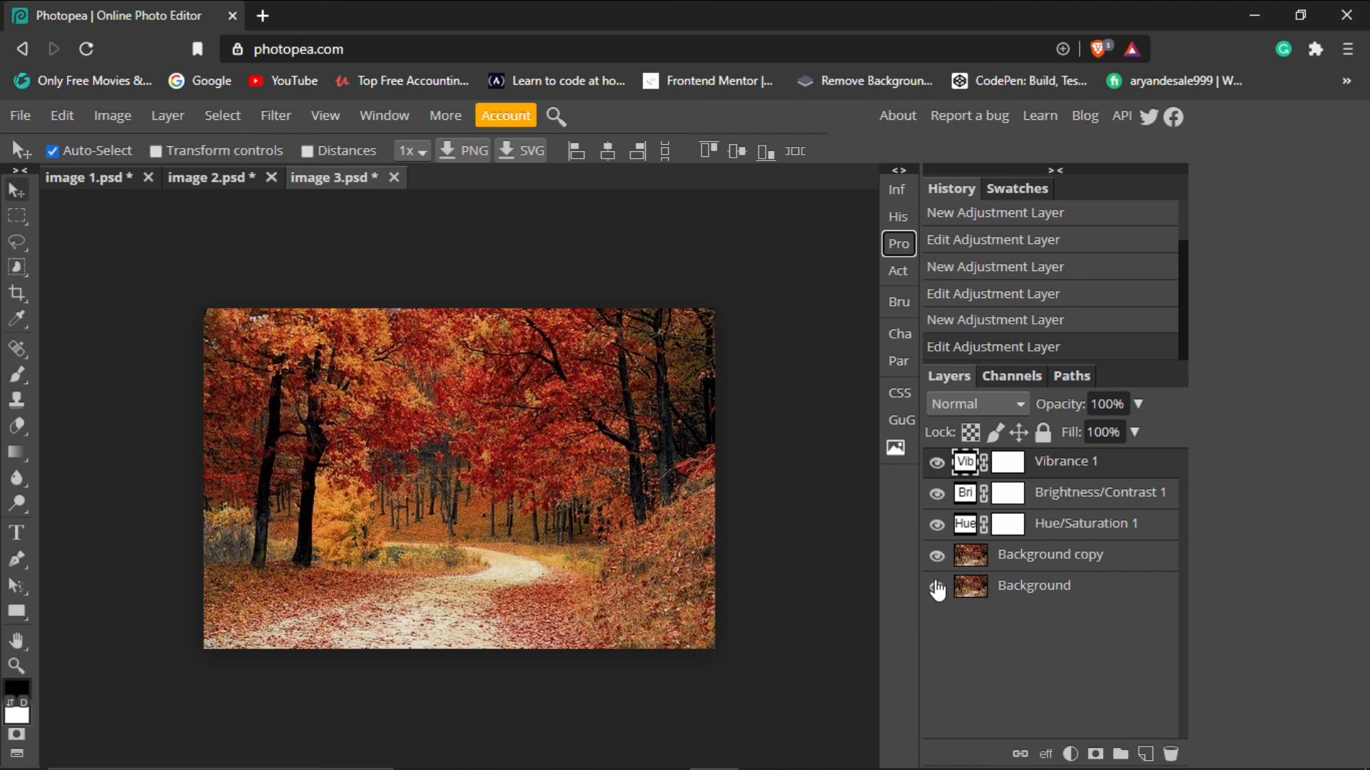